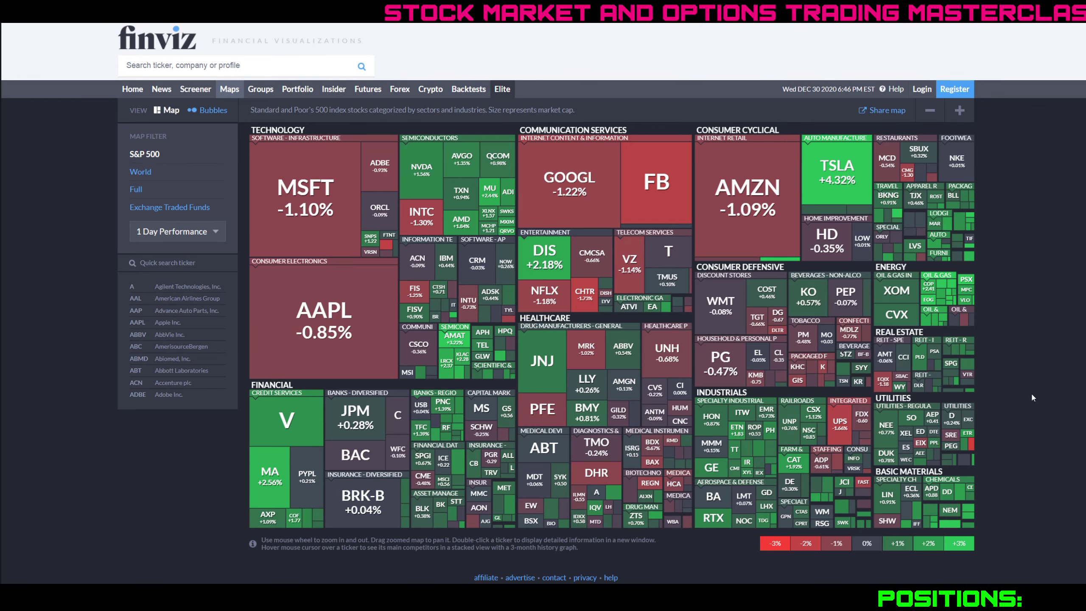
mouse_move(325, 359)
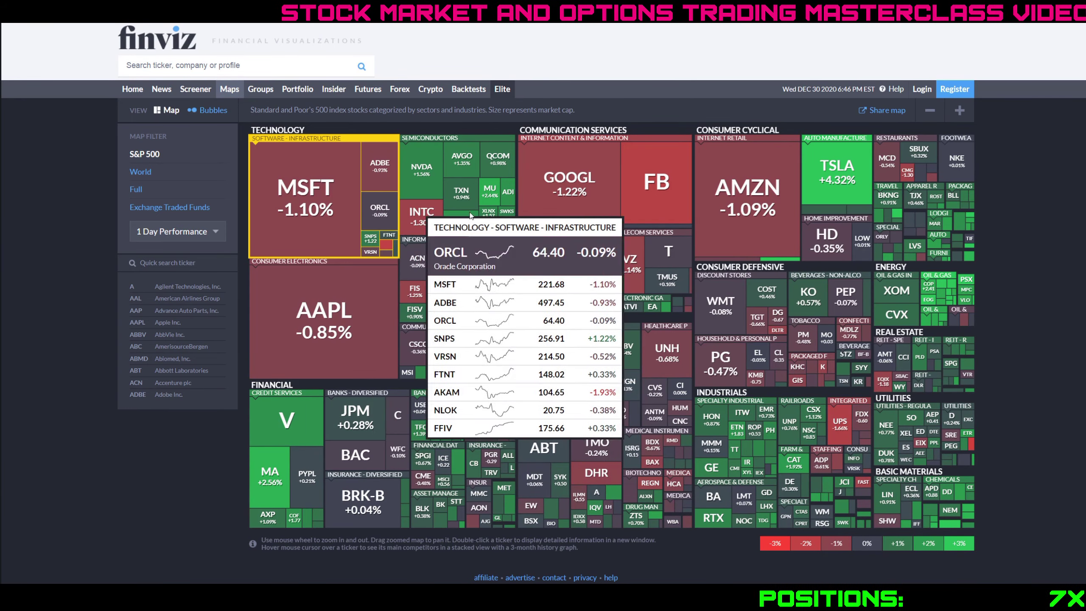
mouse_move(745, 215)
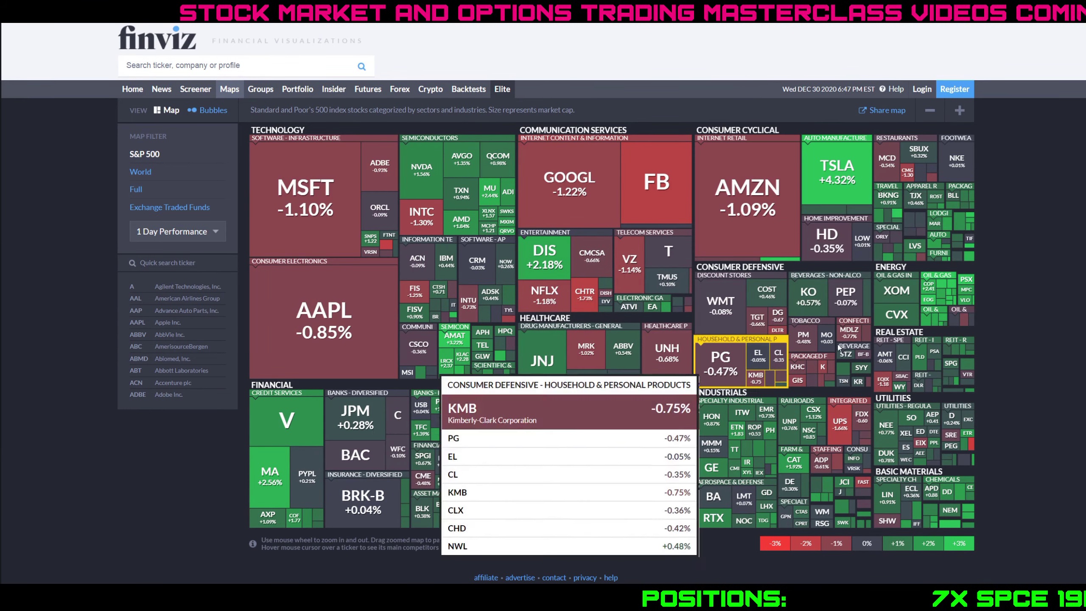
mouse_move(862, 200)
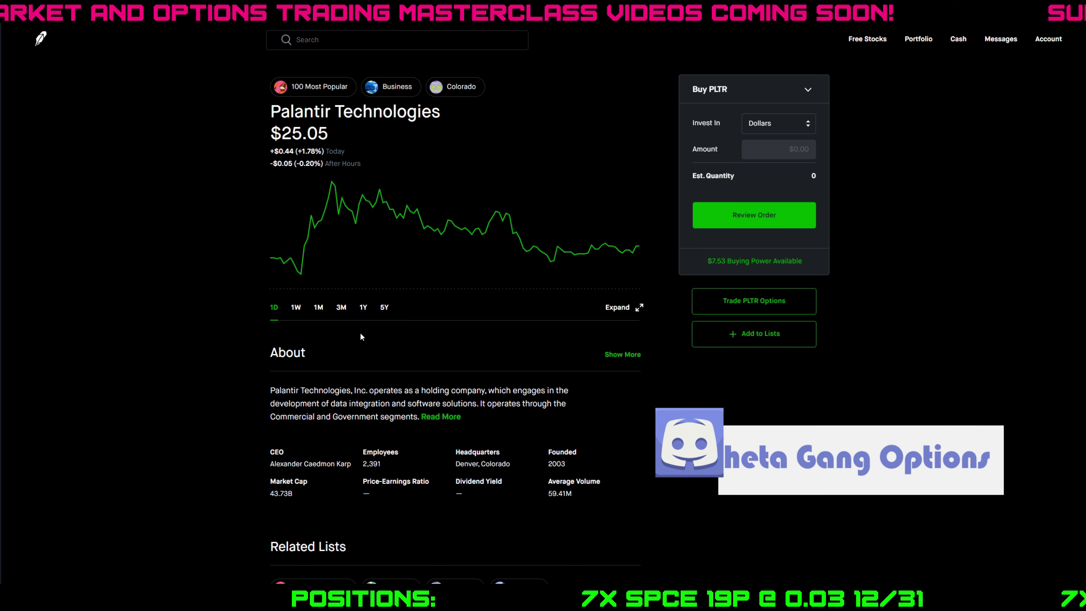
left_click(295, 307)
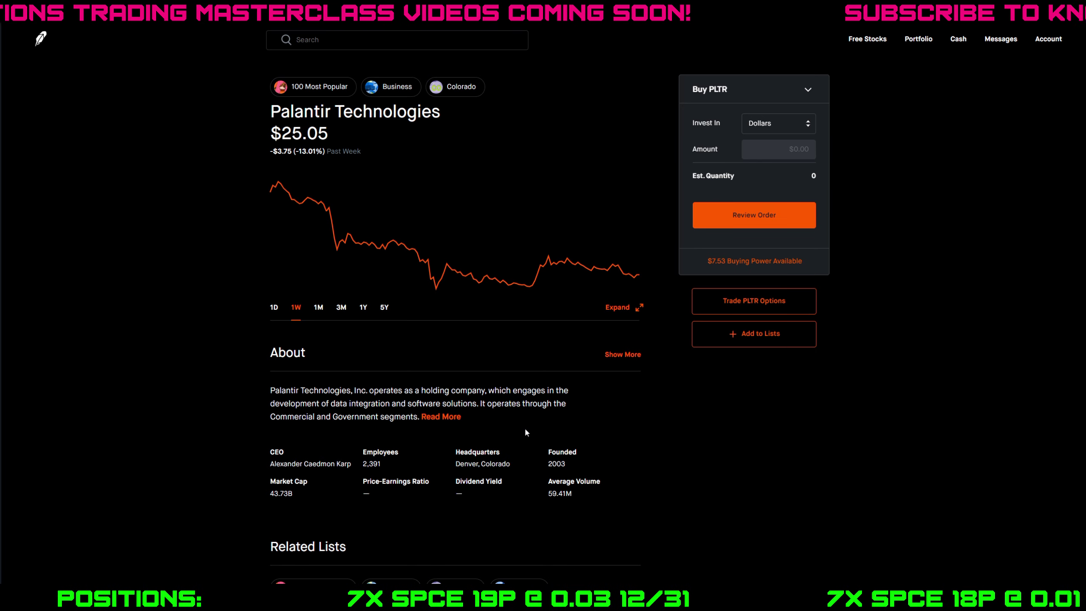
left_click(317, 308)
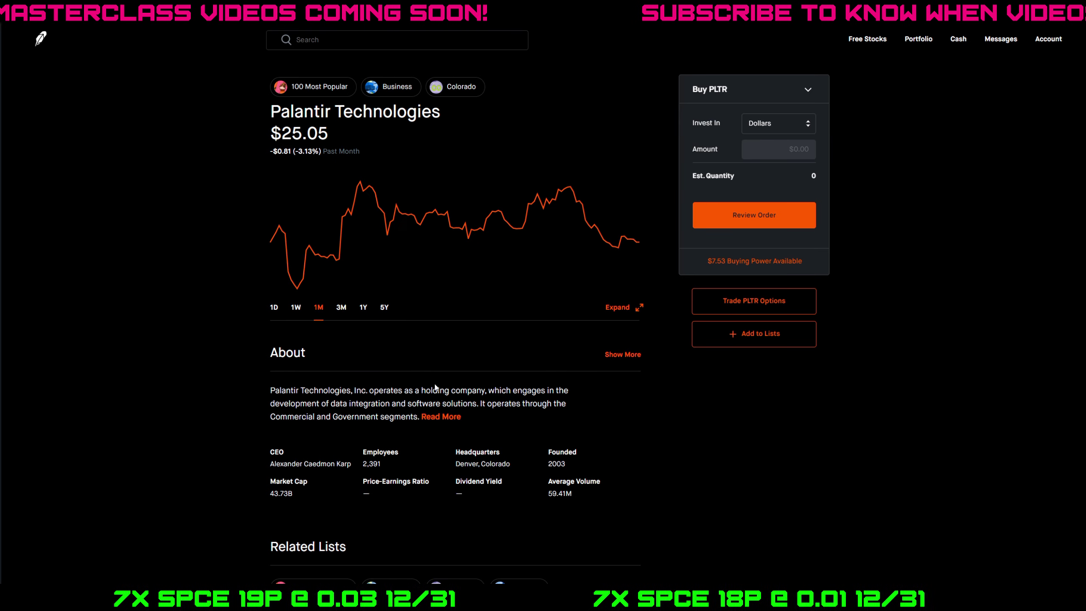
Bring up Palantir's Sell Put option chain expiring January 8, 2021.
left_click(342, 309)
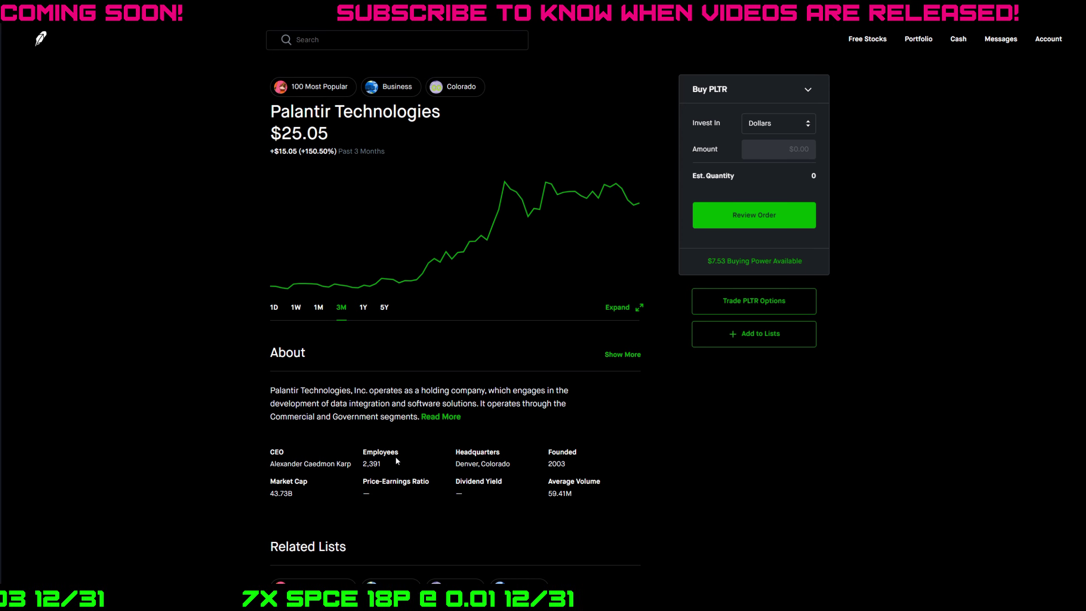
left_click(732, 314)
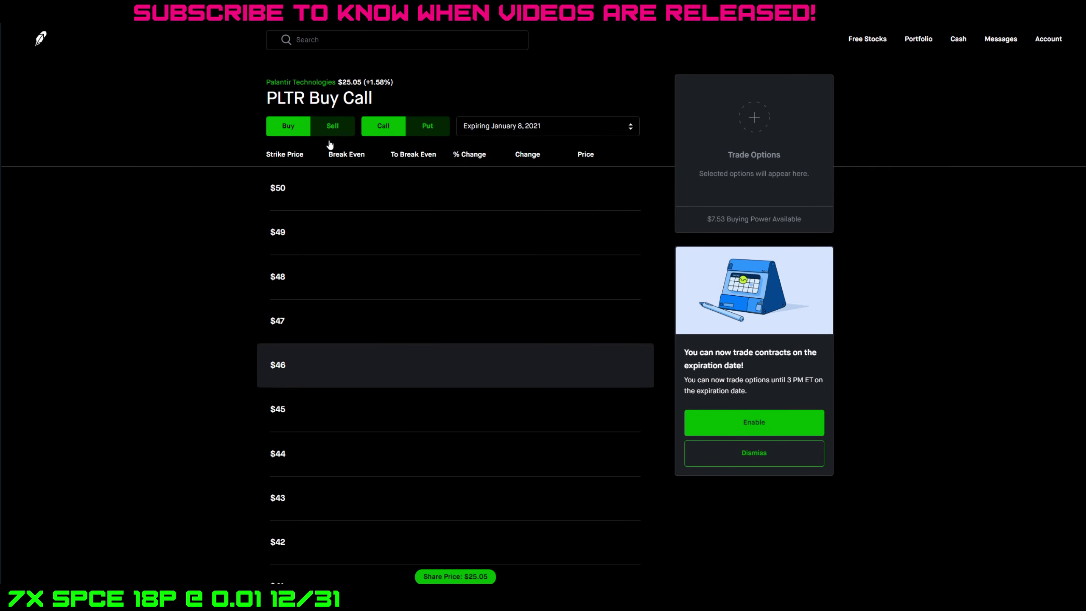
left_click(332, 127)
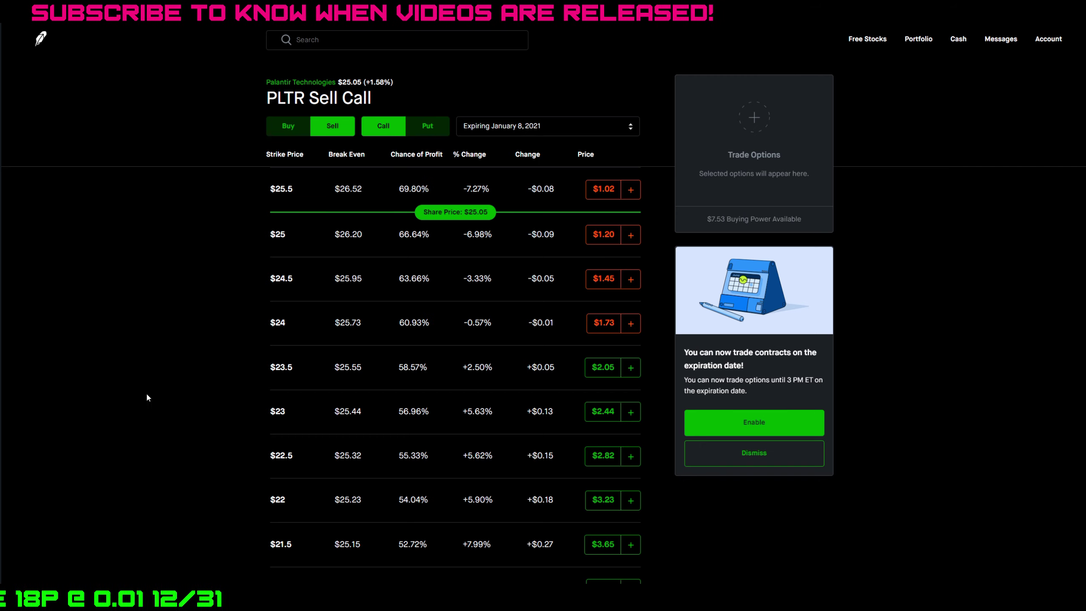
key("alt+Tab")
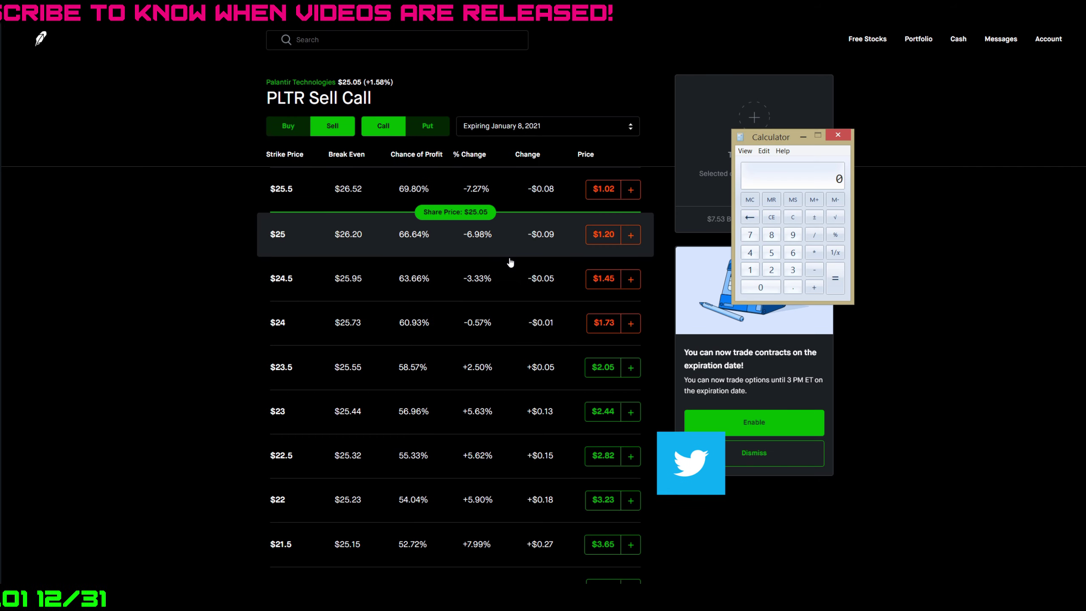
key("alt+Tab")
left_click(427, 126)
key("alt+Tab")
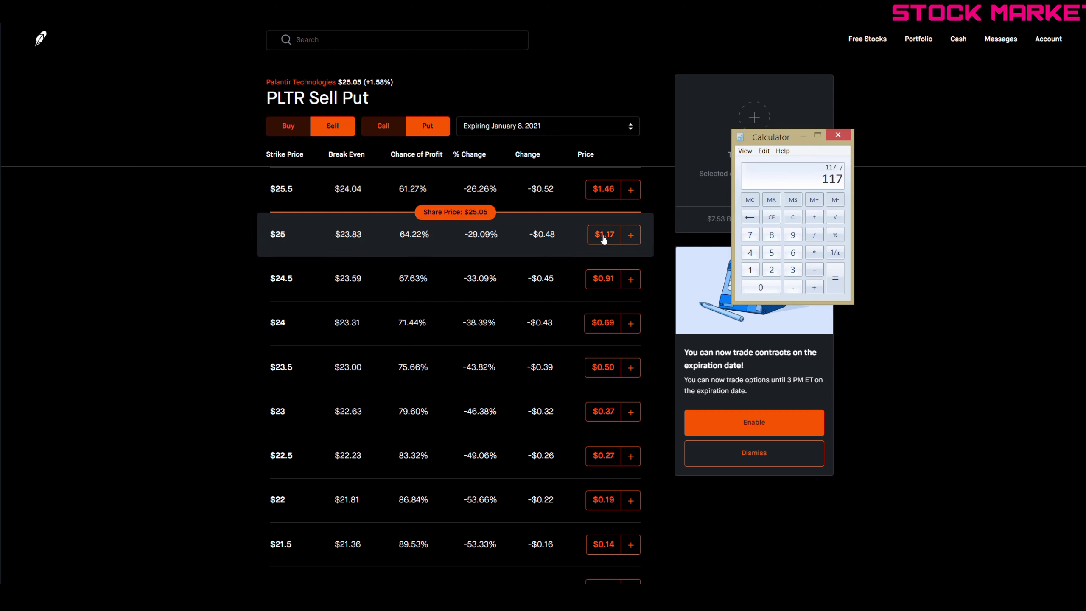
Divide the premium by the $25 strike and multiply by 100 for a 4.68% return.
left_click(771, 270)
left_click(772, 252)
left_click(761, 286)
left_click(760, 286)
left_click(835, 278)
left_click(814, 253)
left_click(750, 269)
left_click(760, 287)
left_click(760, 287)
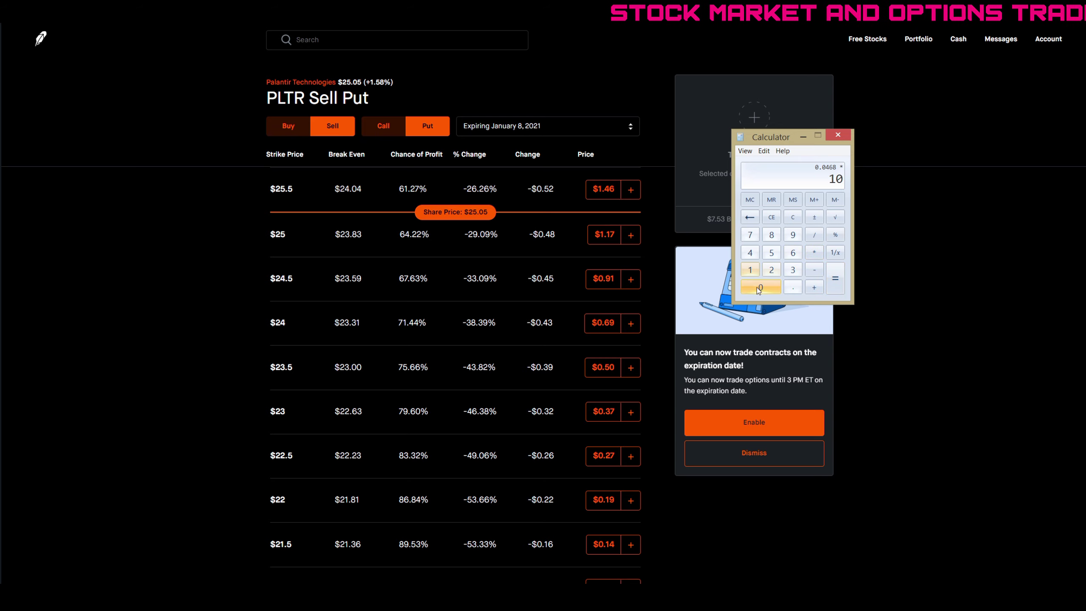
left_click(830, 286)
left_click_drag(770, 137, 721, 163)
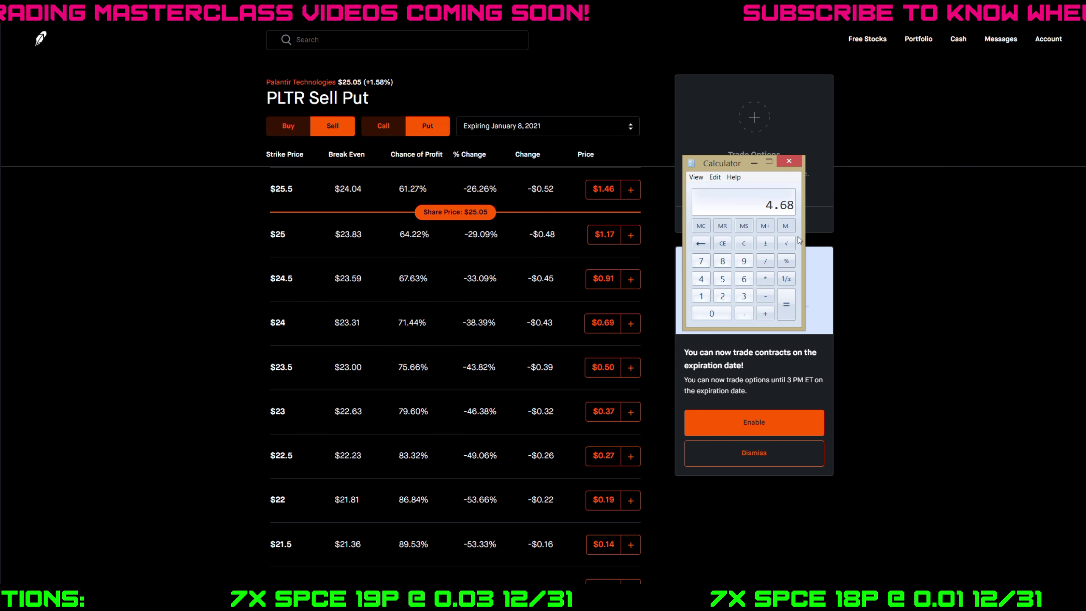
left_click(795, 161)
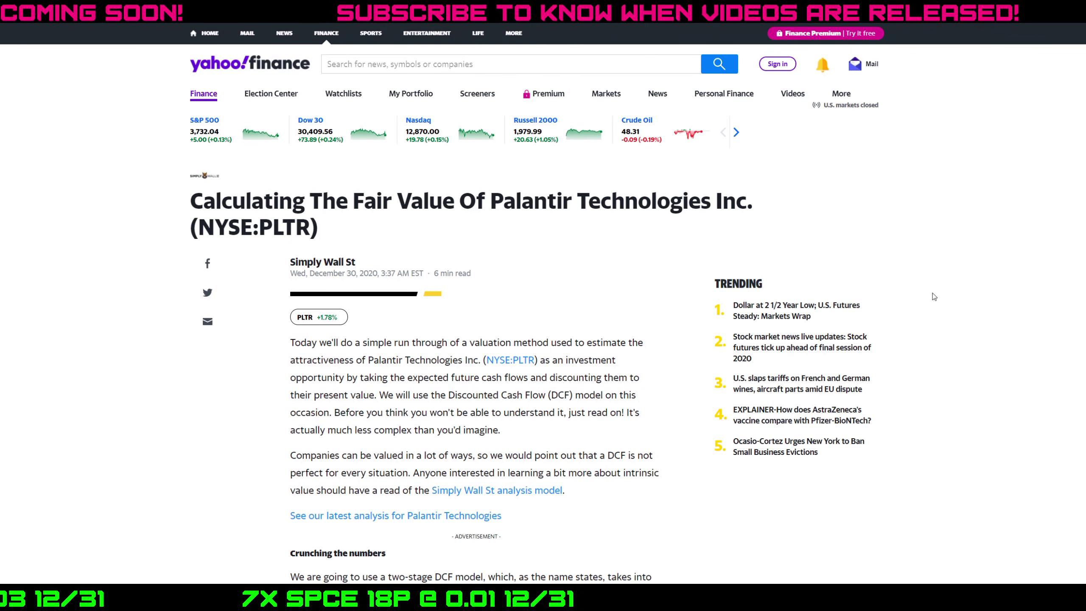
scroll(932, 297, "down", 1)
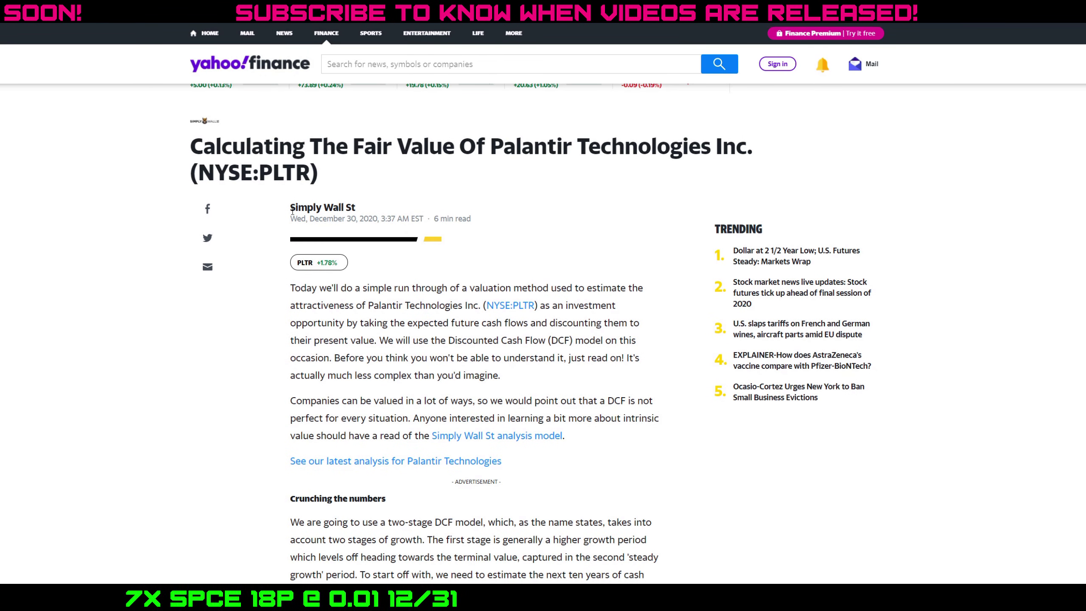
left_click_drag(290, 208, 356, 207)
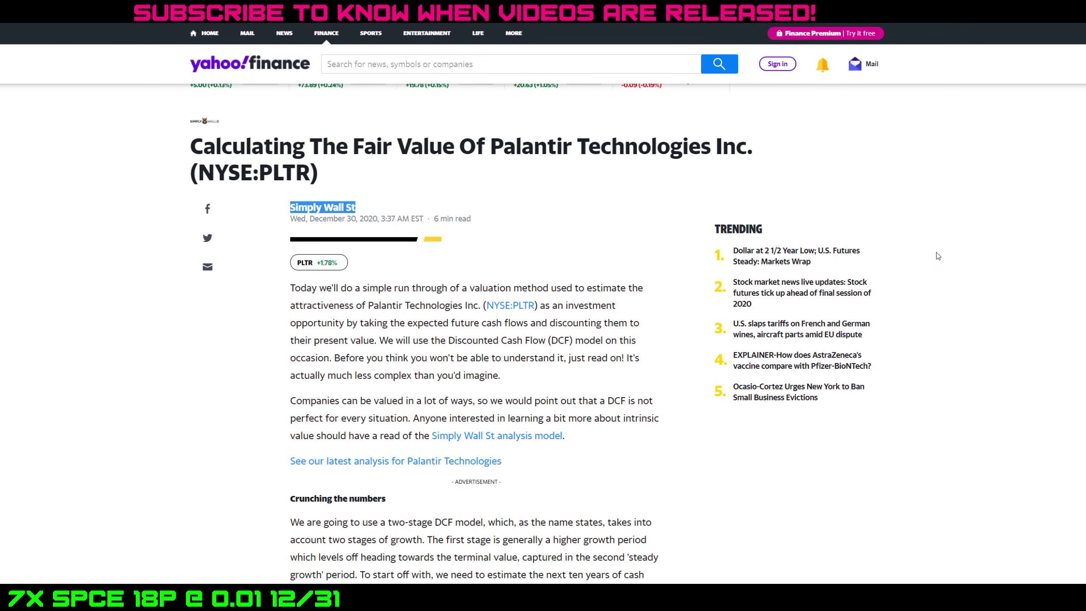
left_click(426, 300)
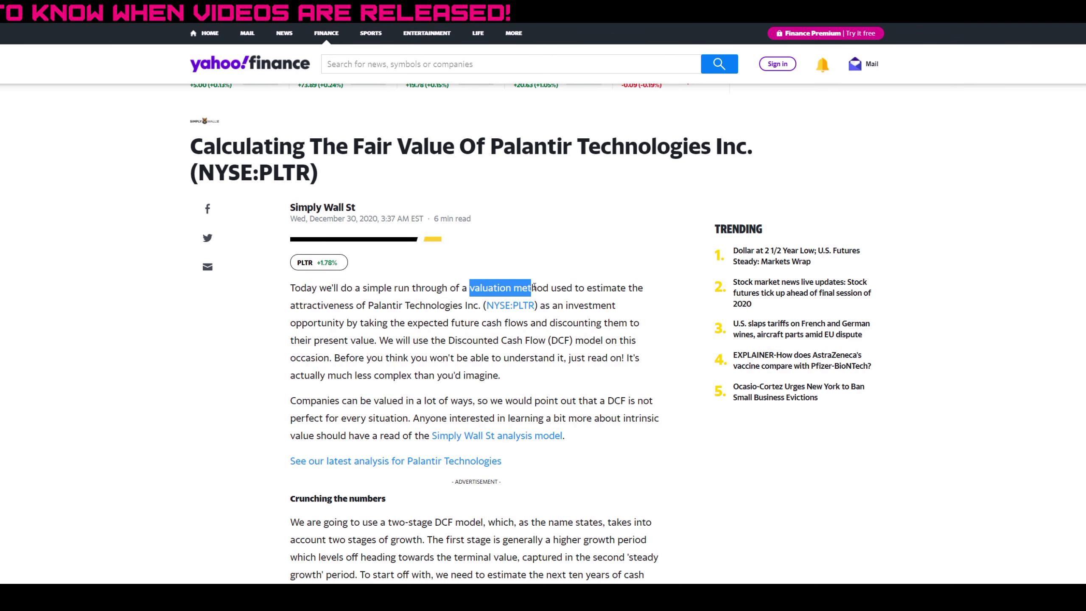
left_click_drag(629, 296, 358, 311)
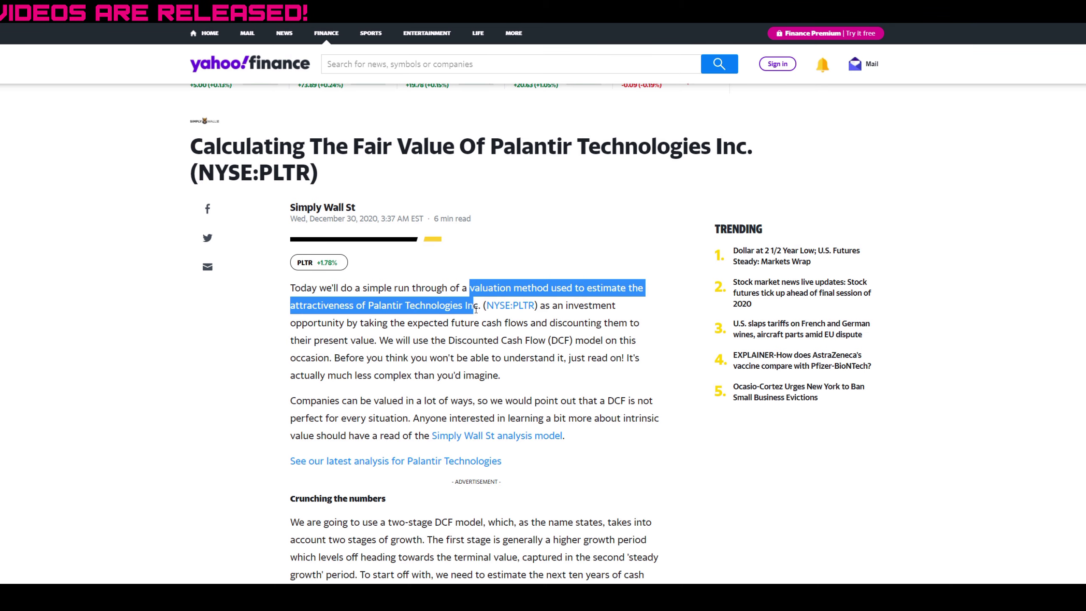
left_click_drag(564, 308, 339, 326)
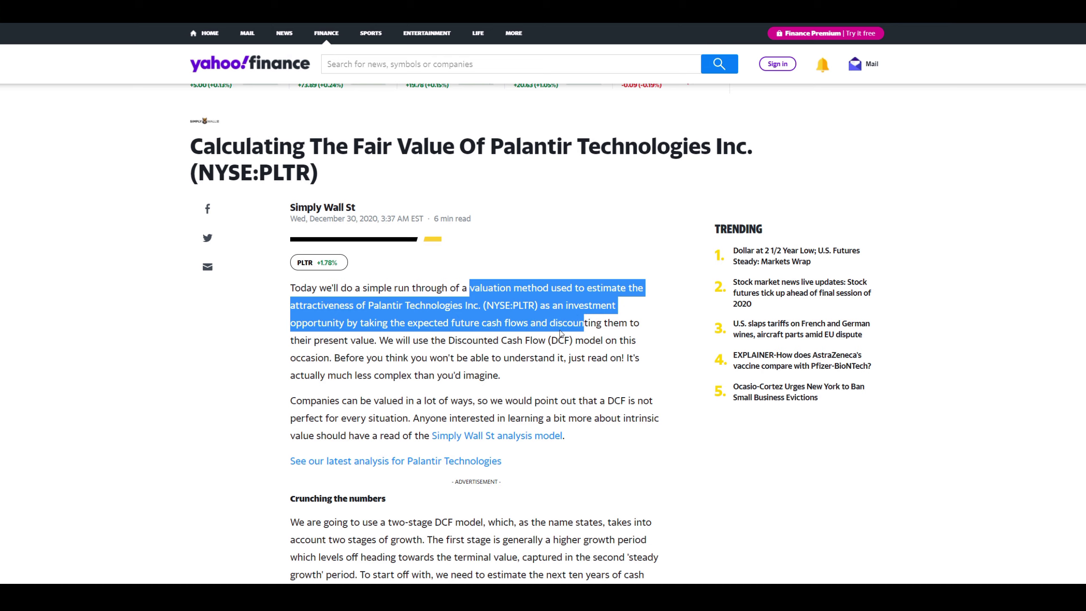
left_click_drag(543, 334, 360, 340)
left_click(393, 341)
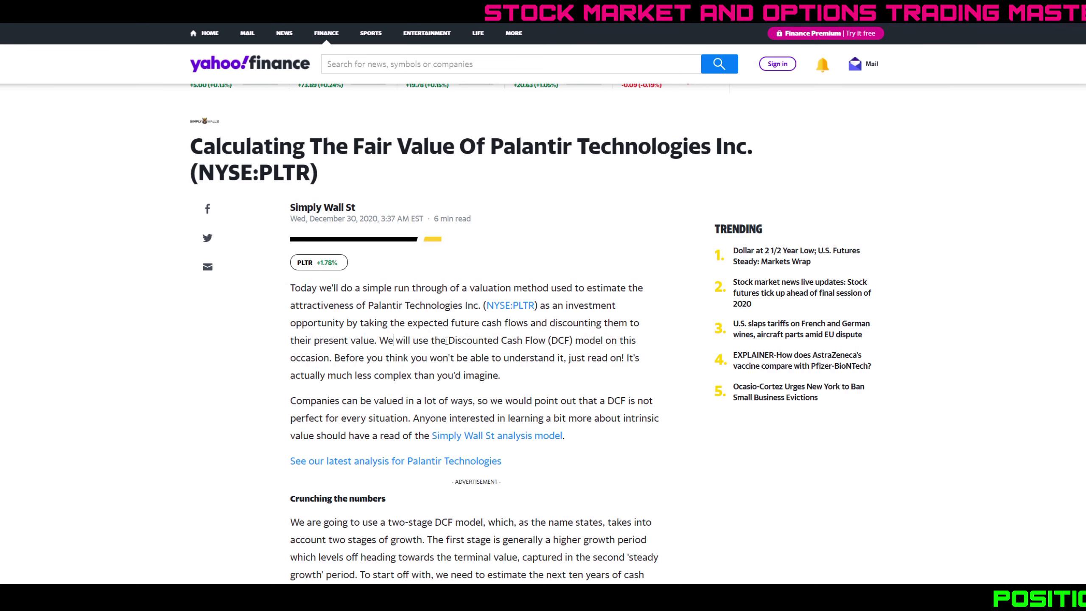
left_click_drag(456, 341, 364, 372)
left_click(387, 372)
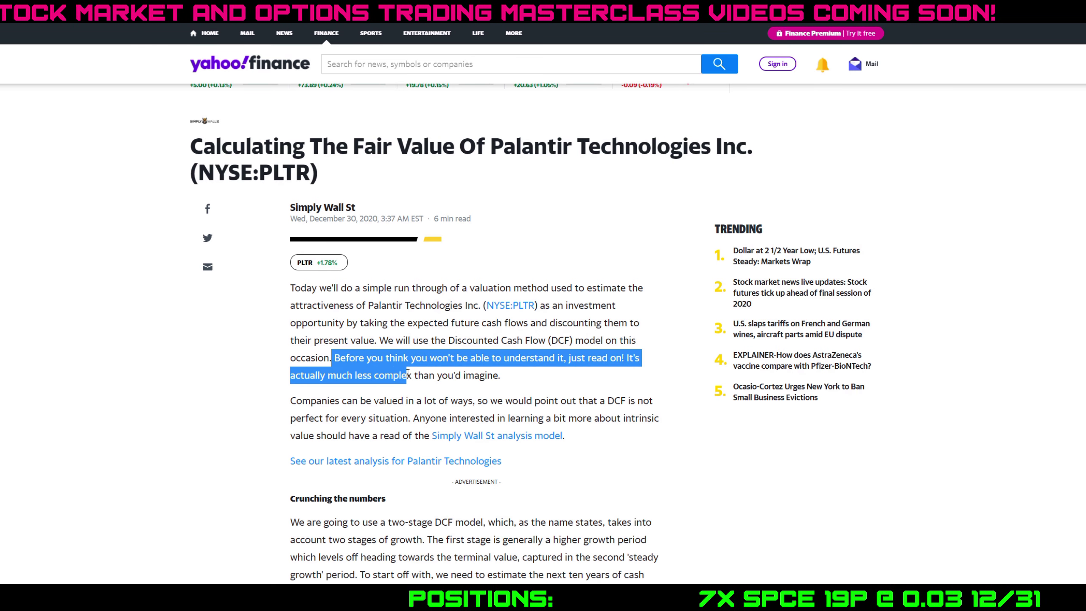
left_click_drag(434, 373, 499, 372)
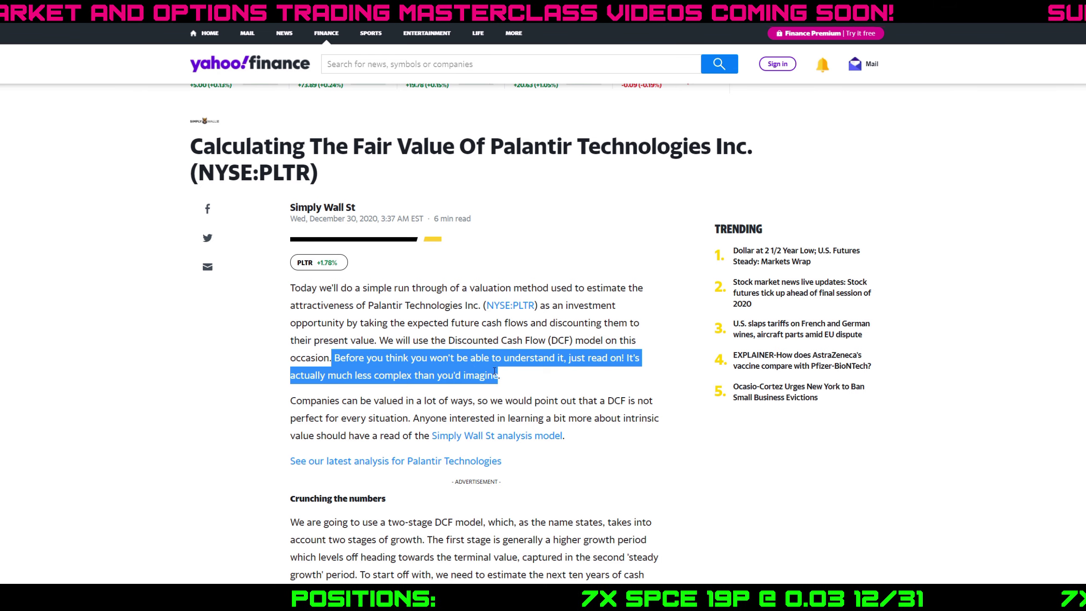
left_click(496, 354)
scroll(496, 357, "down", 3)
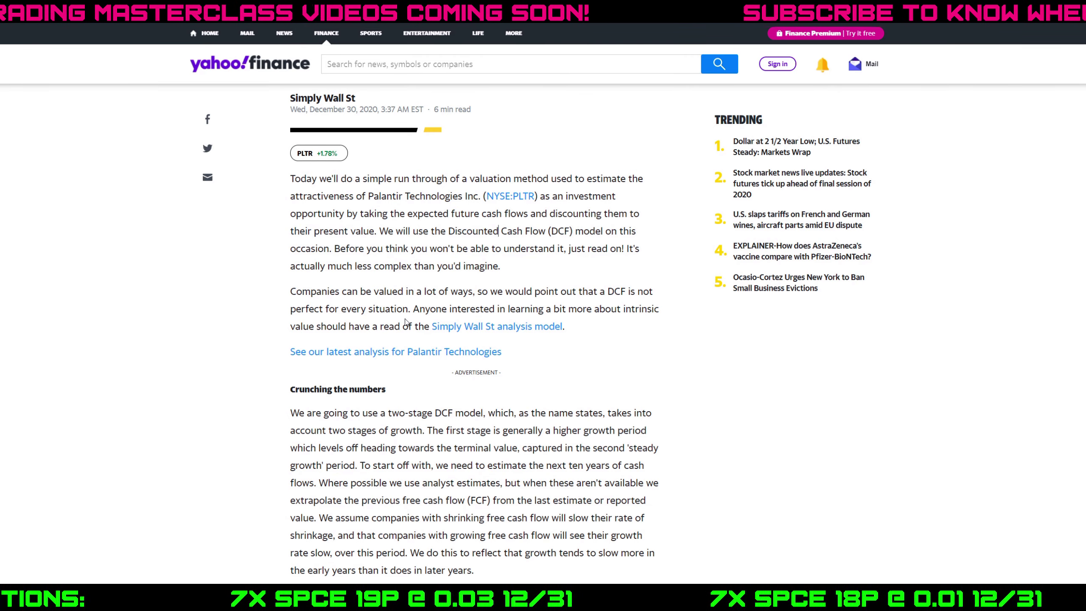
scroll(409, 324, "down", 1)
scroll(406, 326, "down", 7)
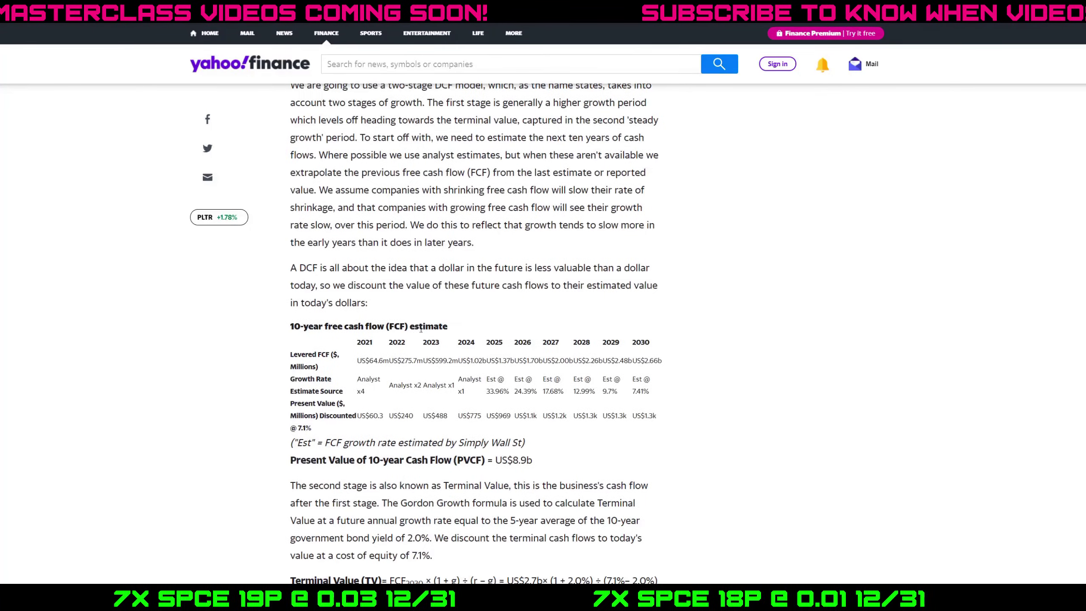
scroll(461, 372, "down", 3)
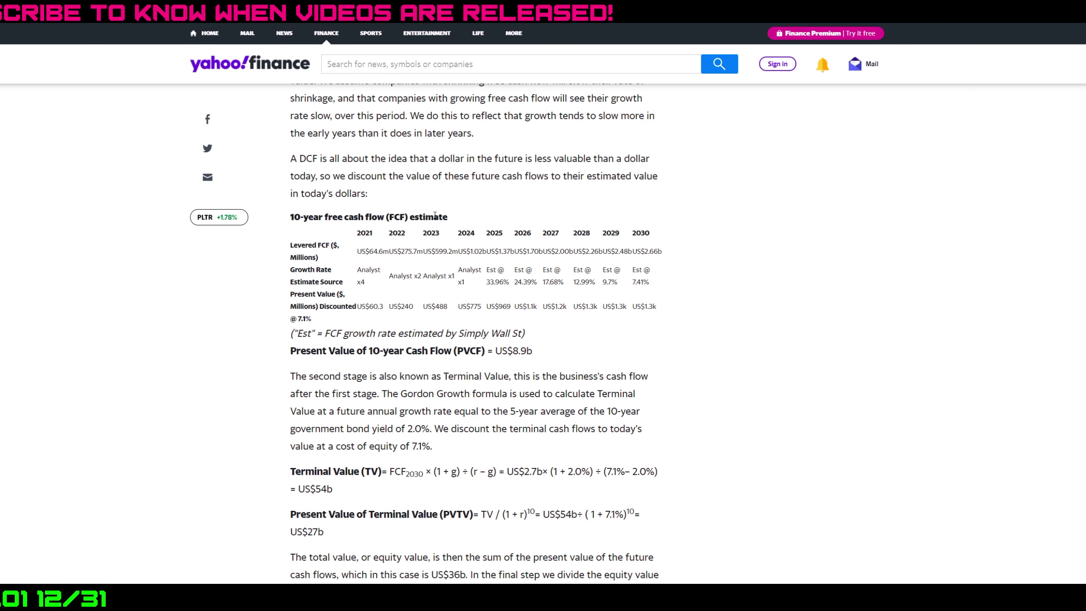
scroll(344, 277, "down", 1)
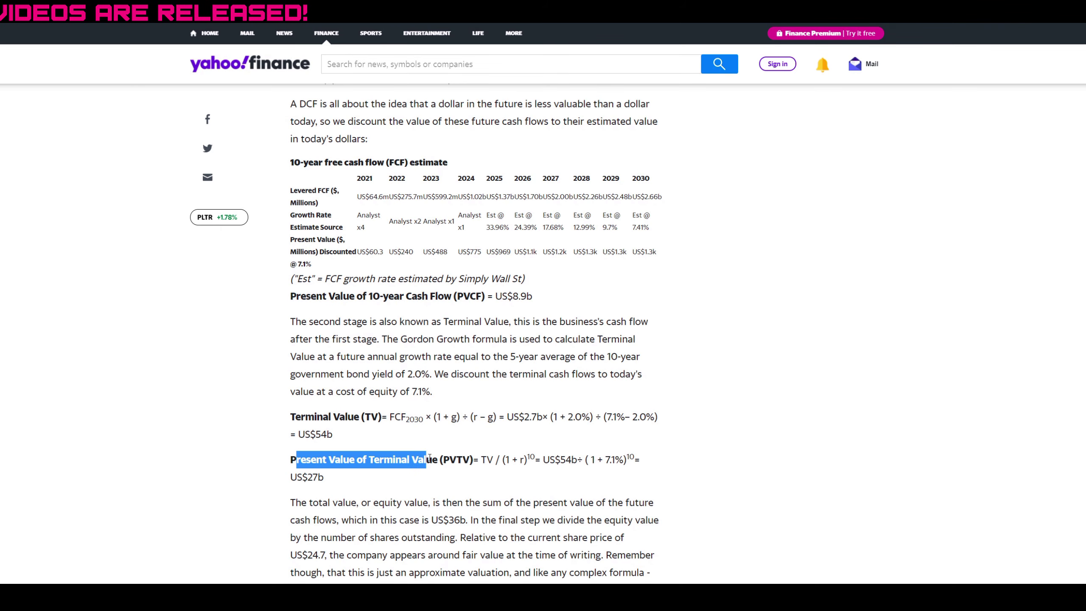
left_click(430, 457)
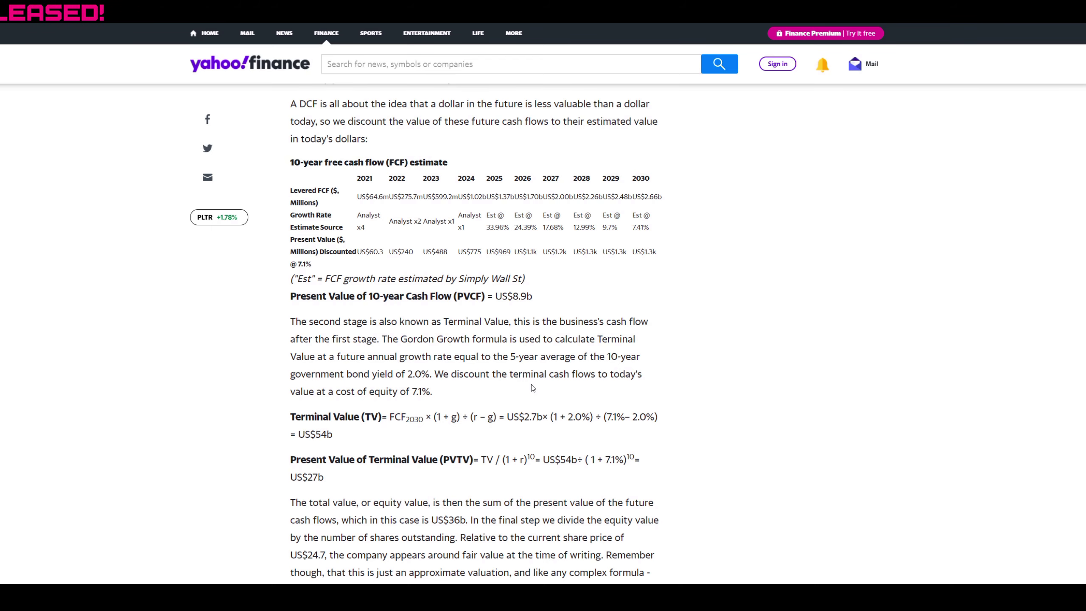
scroll(533, 388, "down", 8)
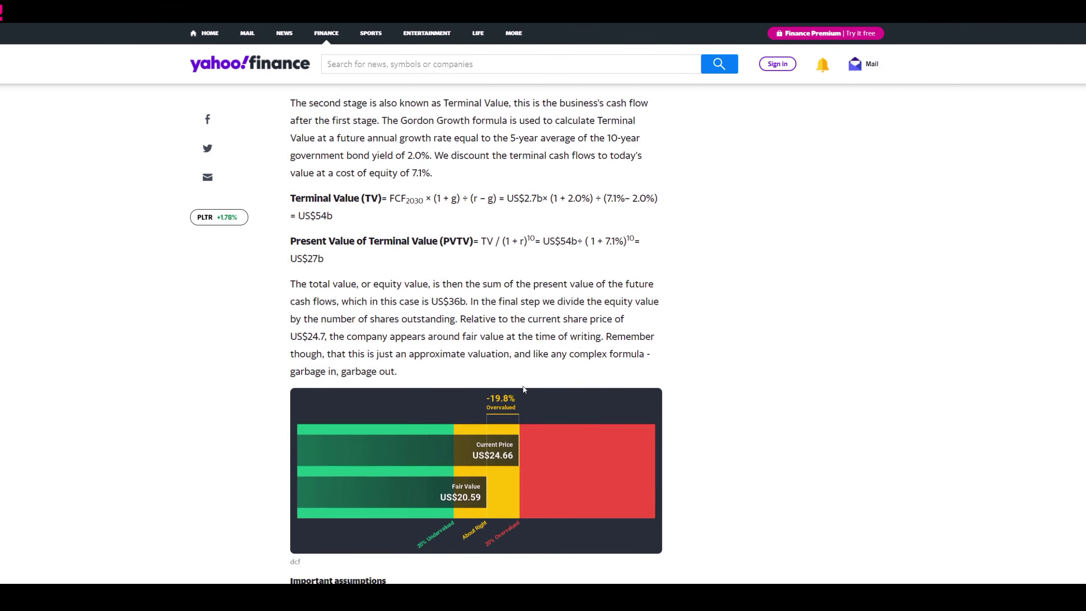
scroll(527, 393, "down", 1)
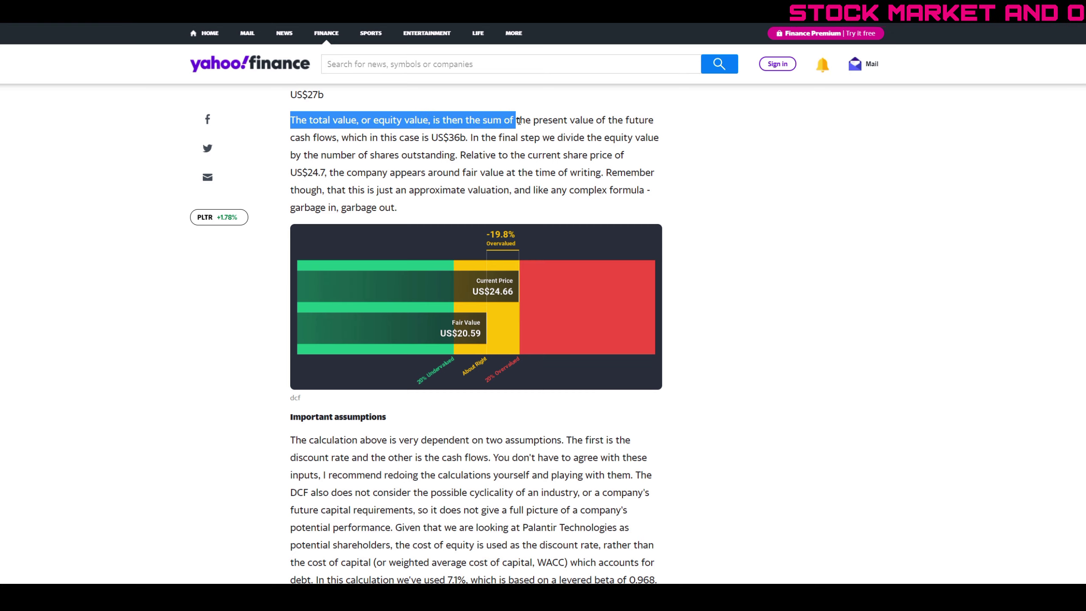
left_click_drag(643, 132, 345, 142)
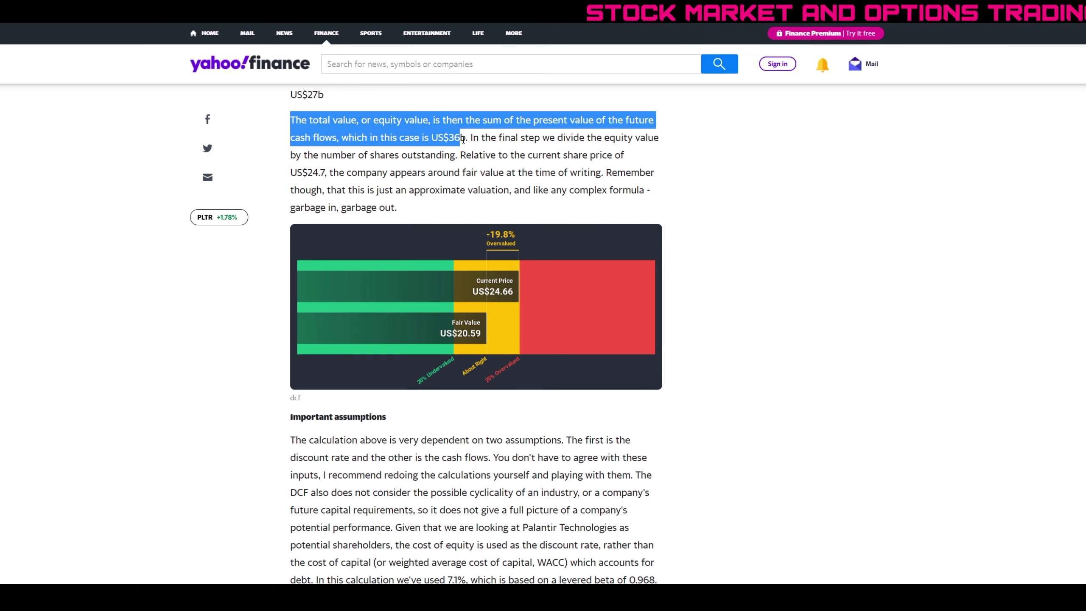
left_click(472, 139)
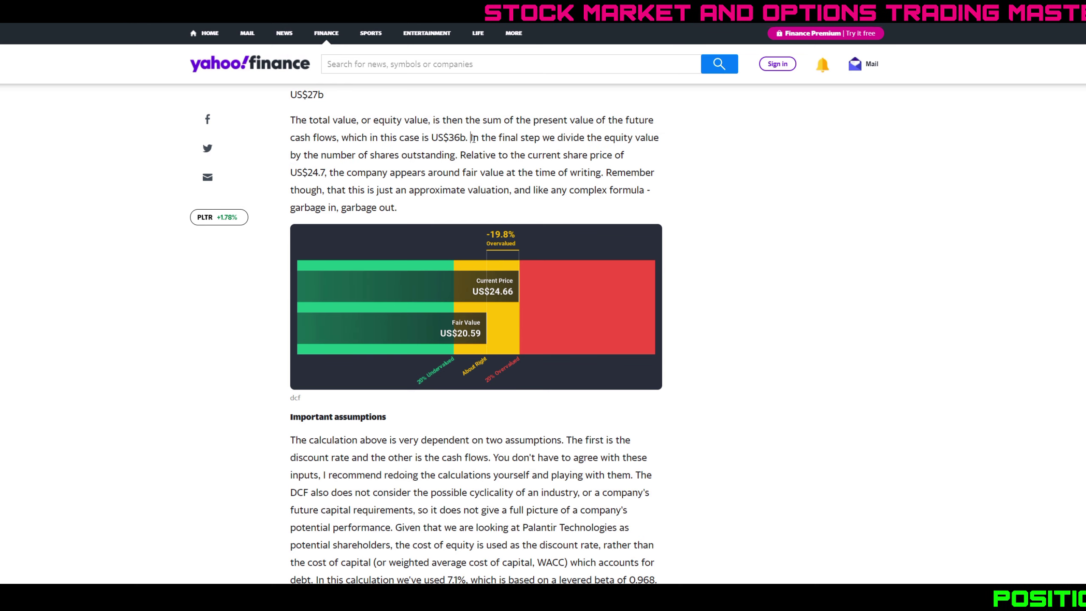
left_click_drag(471, 138, 599, 176)
Clear the text highlight in the DCF article.
left_click(523, 238)
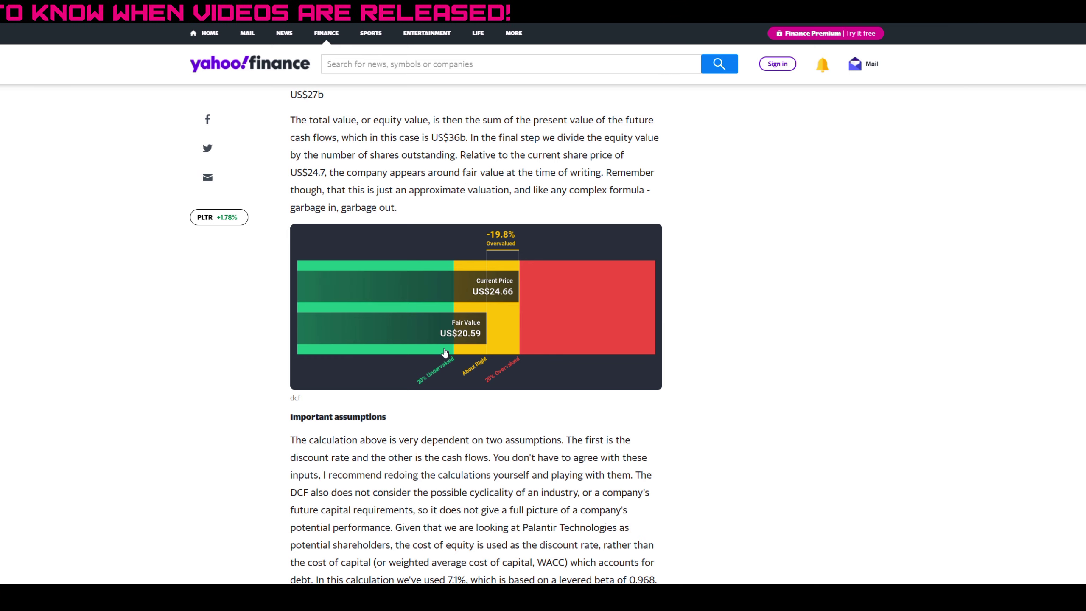
Zoom in on the recent PLTR daily bars and leave room after the latest candle.
scroll(430, 352, "down", 3)
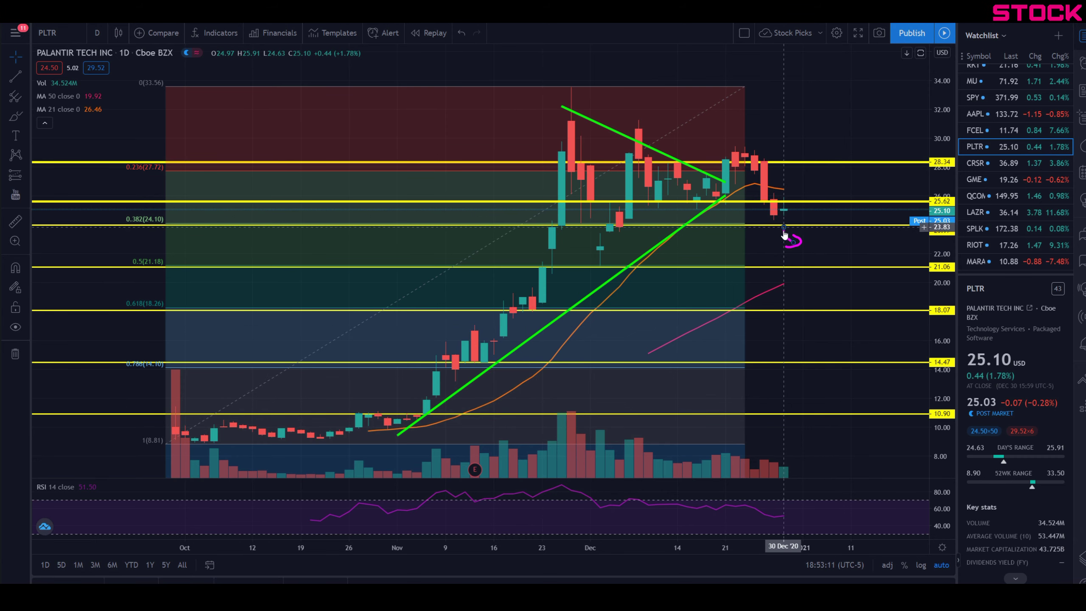
left_click_drag(809, 253, 774, 226)
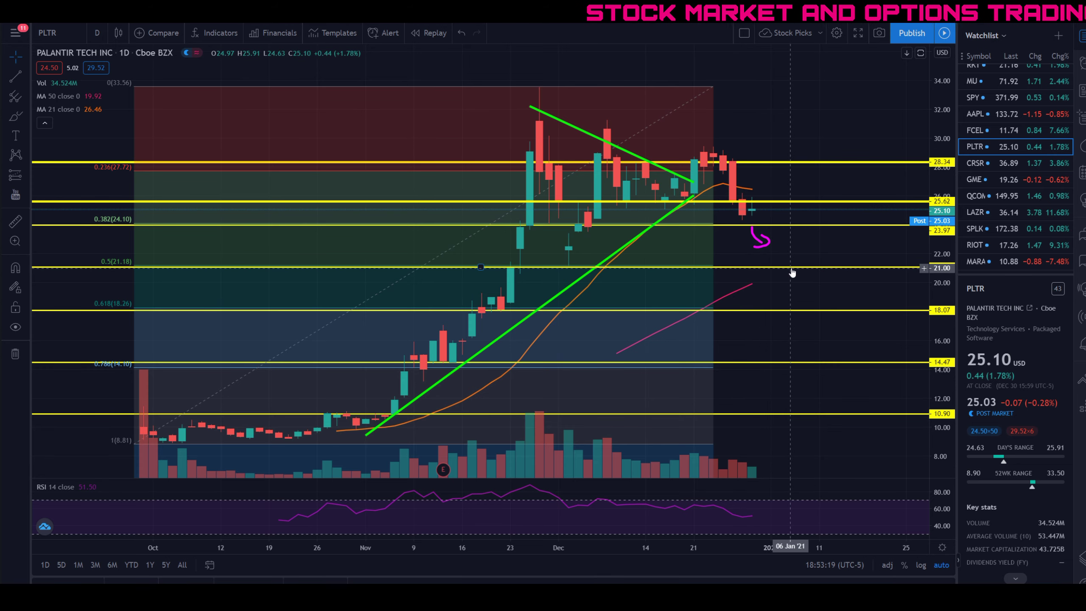
left_click_drag(794, 272, 729, 224)
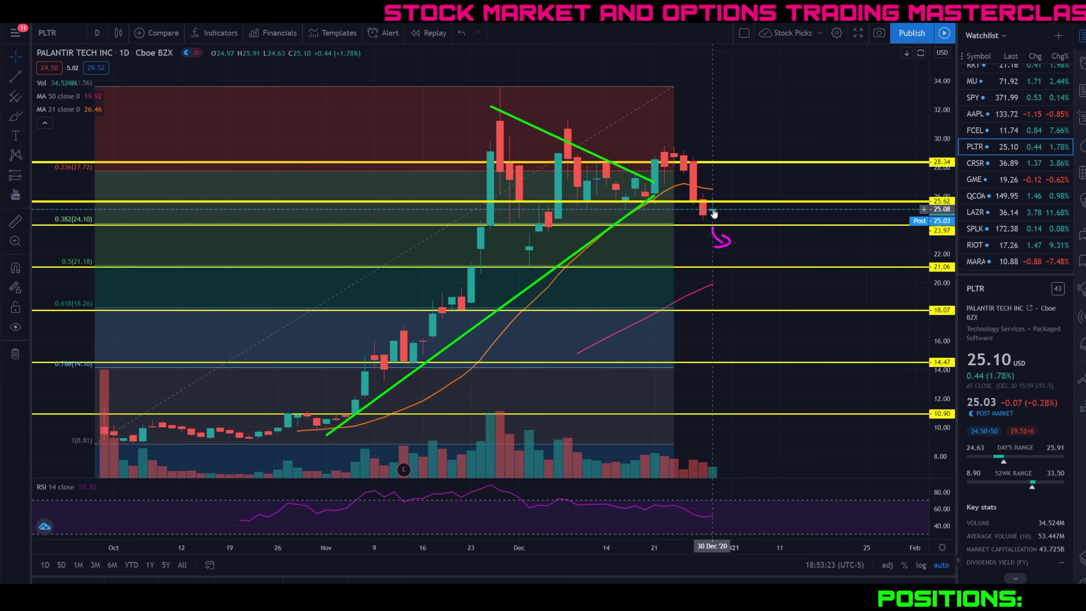
scroll(722, 212, "up", 3)
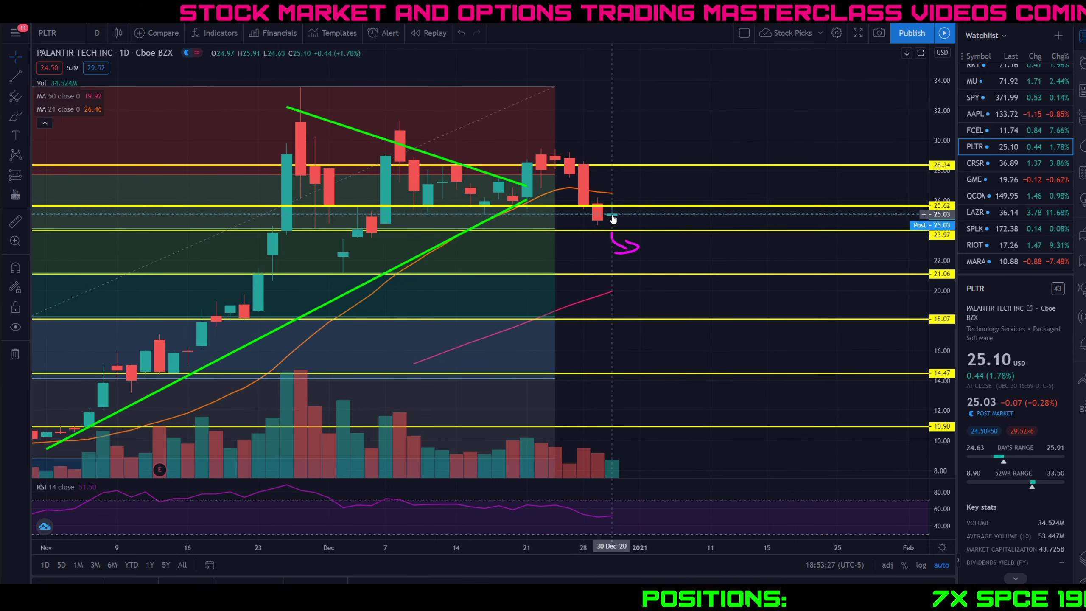
Complete the magenta arrow below the latest candle and deselect it.
left_click_drag(617, 241, 670, 243)
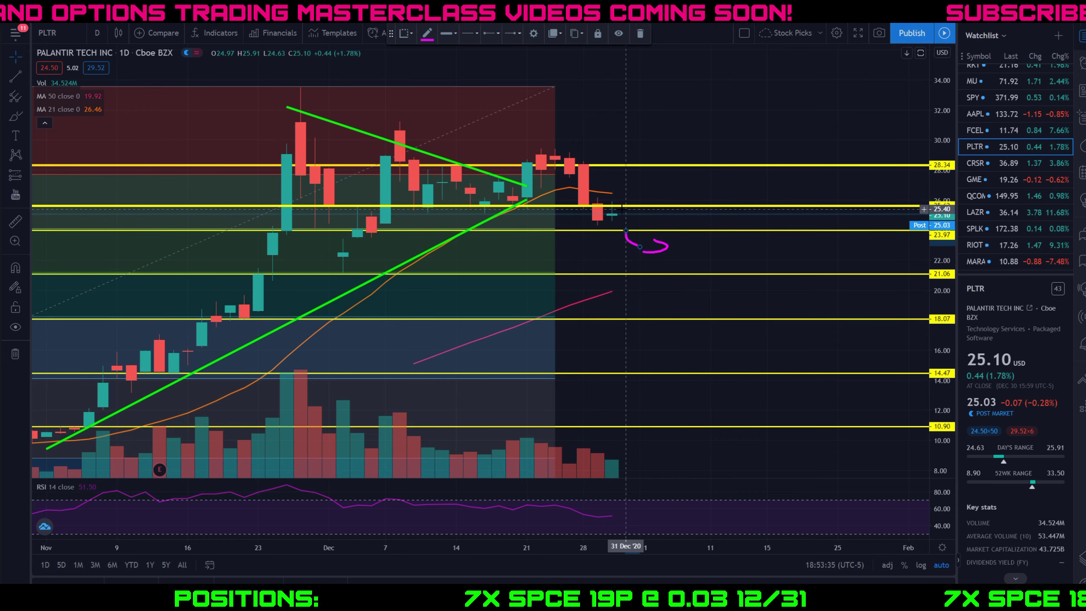
left_click_drag(633, 243, 652, 251)
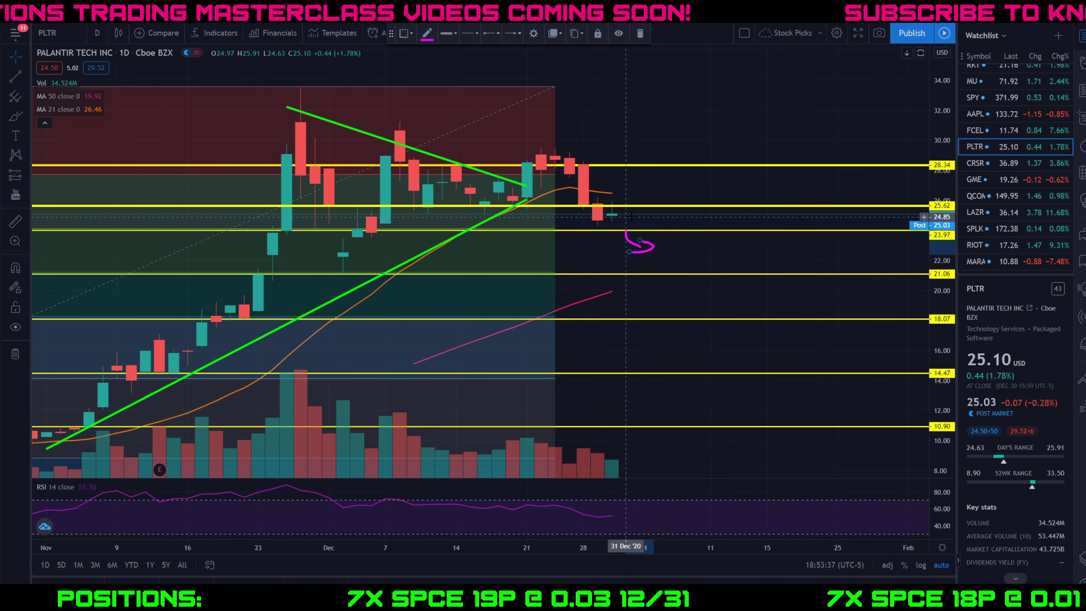
left_click(697, 263)
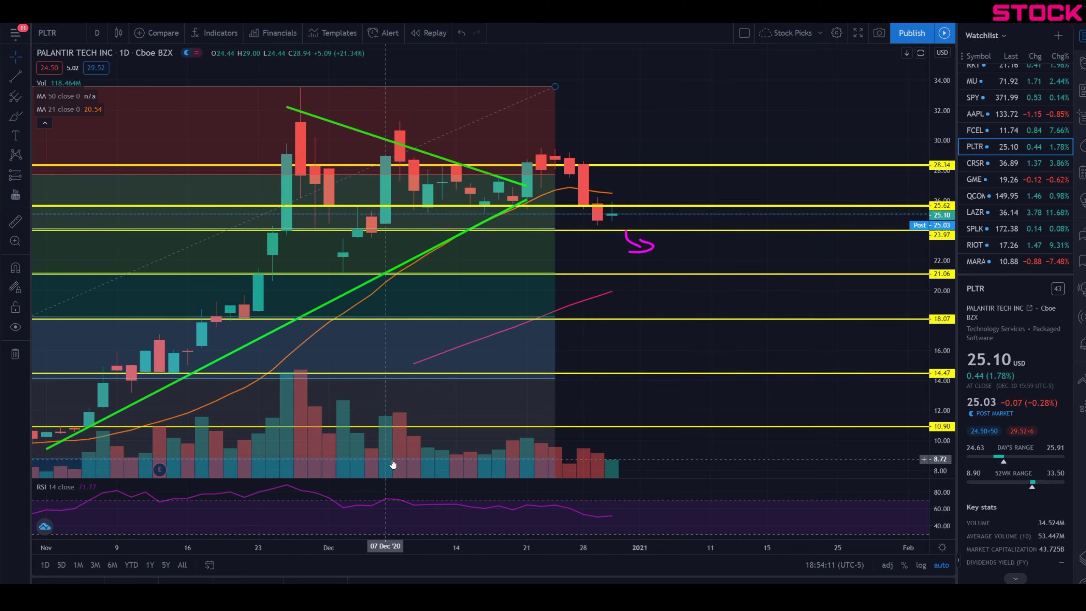
Pan the PLTR chart back to late October, then nudge it two bars toward recent dates.
left_click_drag(574, 410, 702, 406)
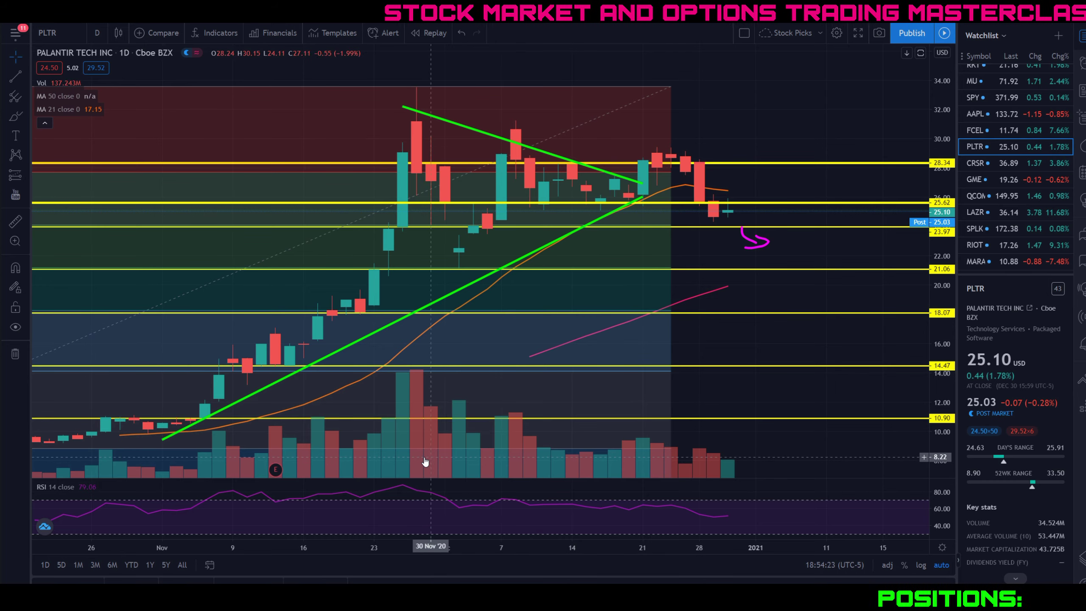
left_click_drag(750, 338, 729, 336)
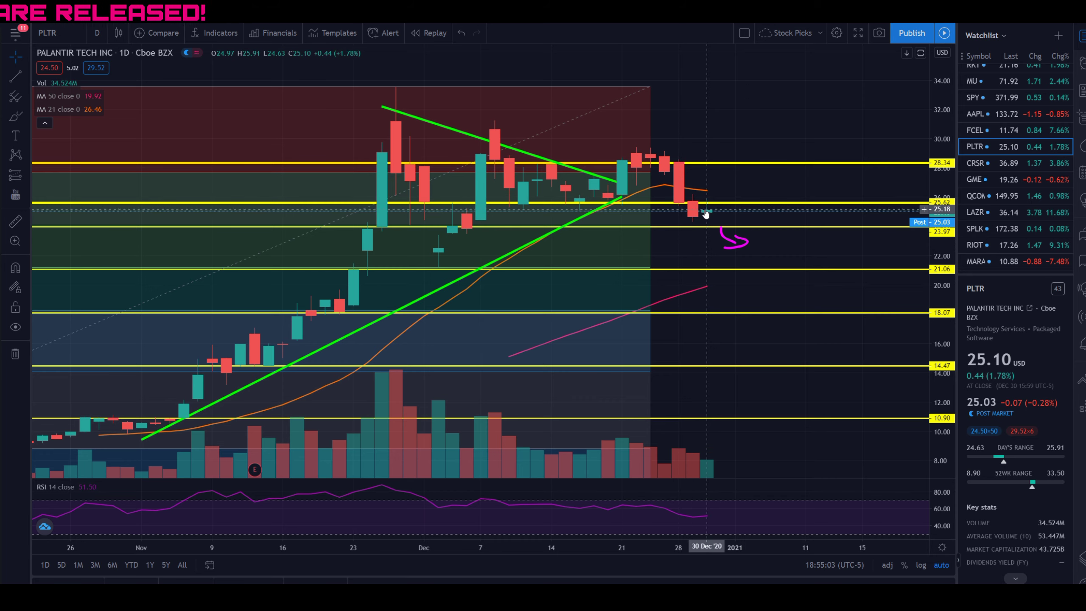
Scroll down to the PLTR Option Flow trade table for December 30, 2020.
scroll(704, 213, "down", 3)
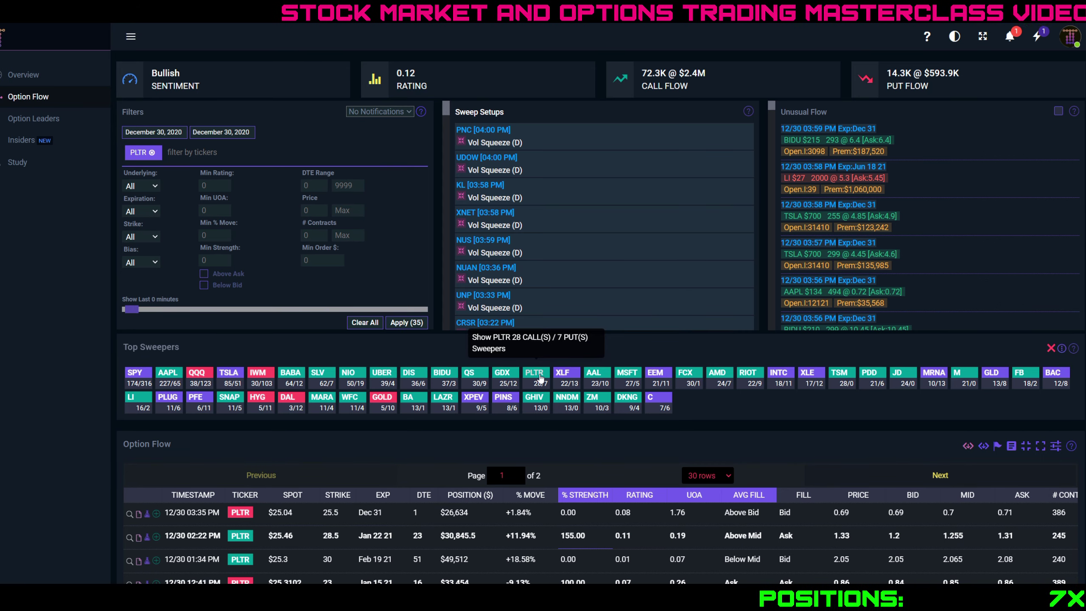
Highlight the Jan 20 23 $50-strike trades, including the $707,840 position value and expiration.
scroll(540, 377, "down", 6)
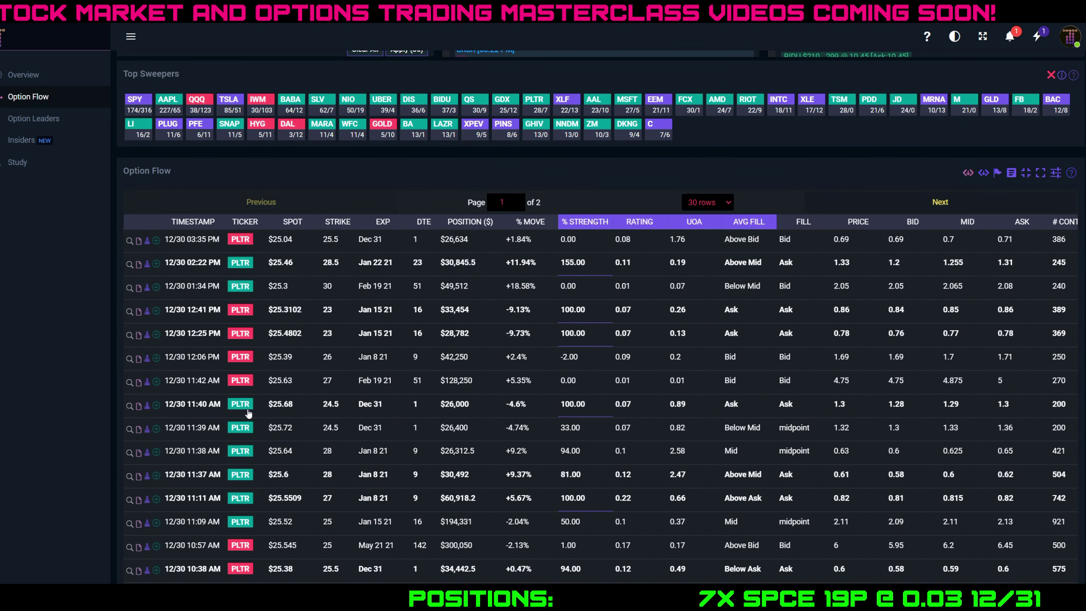
scroll(256, 406, "down", 4)
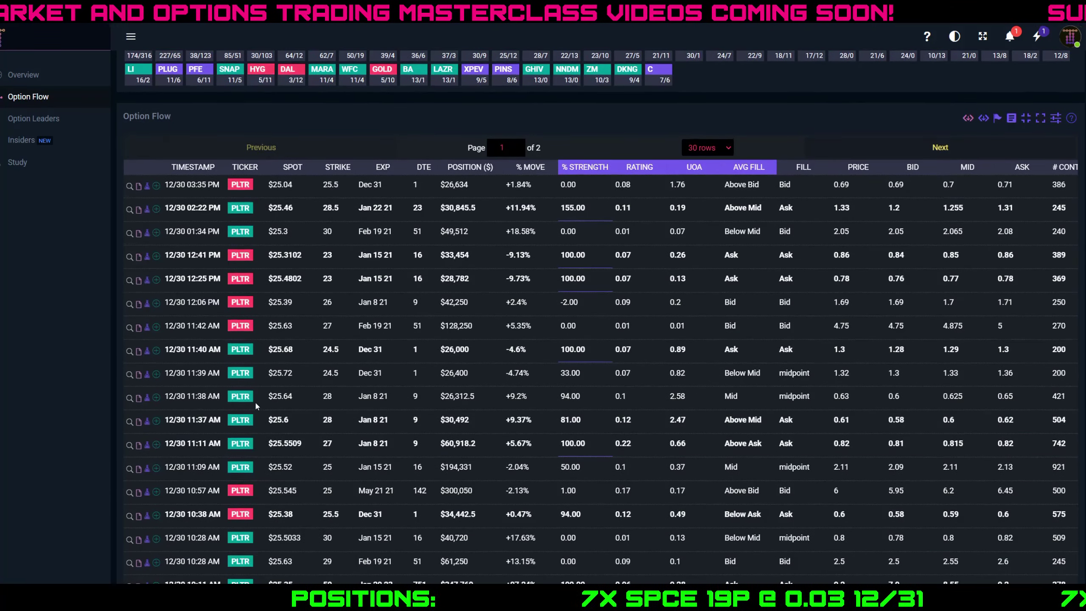
scroll(346, 466, "down", 1)
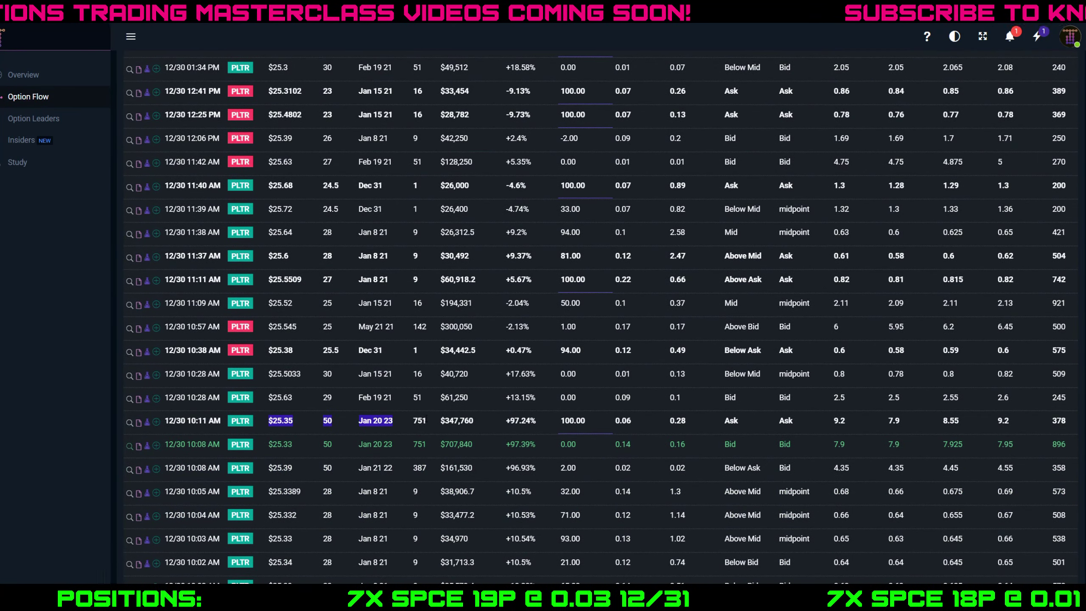
left_click_drag(534, 436, 545, 447)
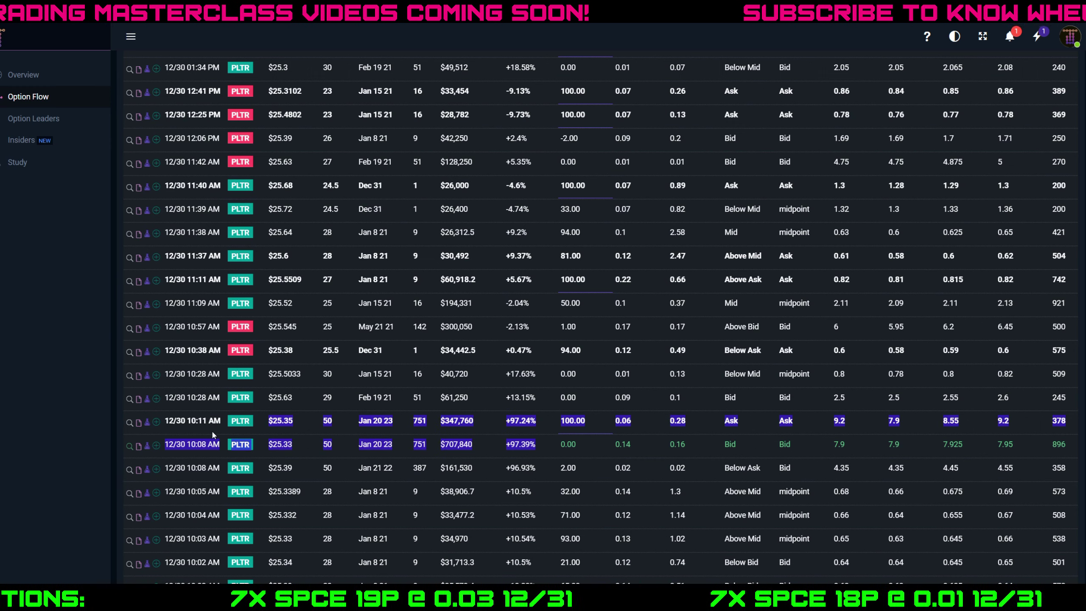
left_click(482, 446)
double_click(462, 444)
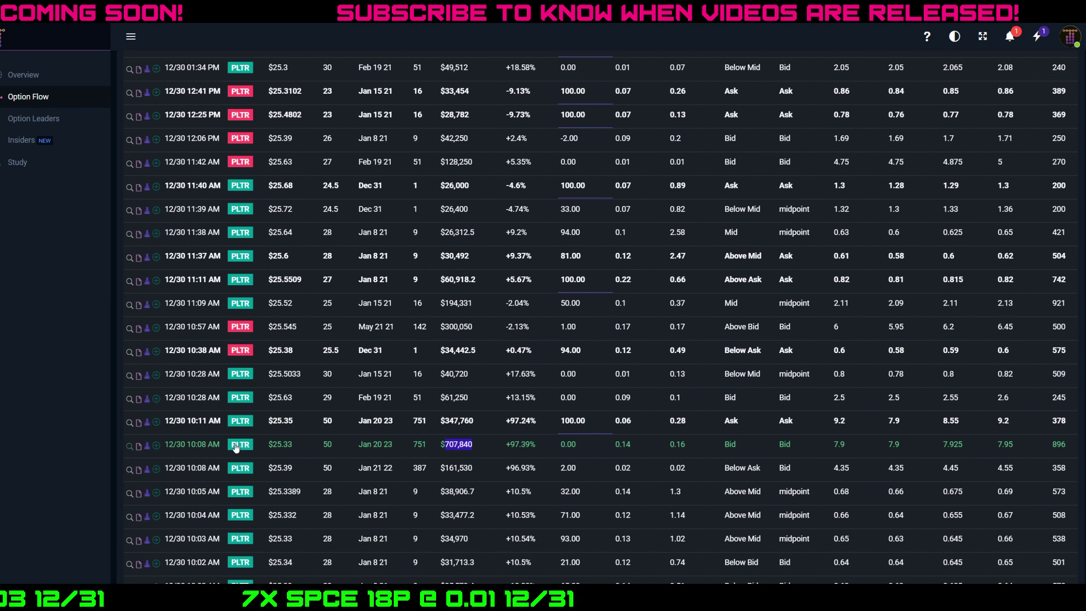
double_click(332, 445)
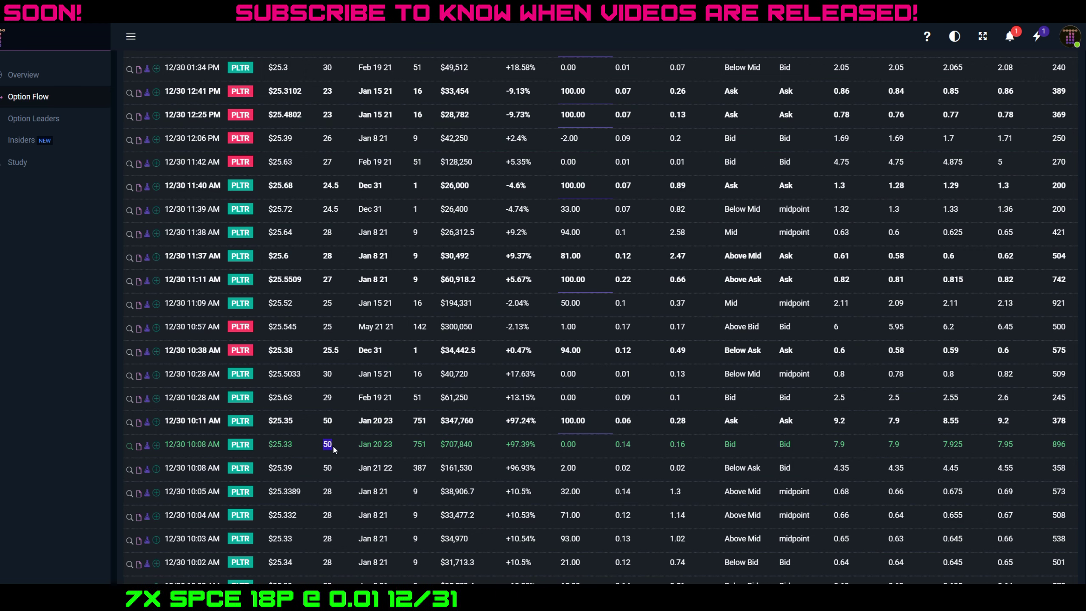
double_click(366, 444)
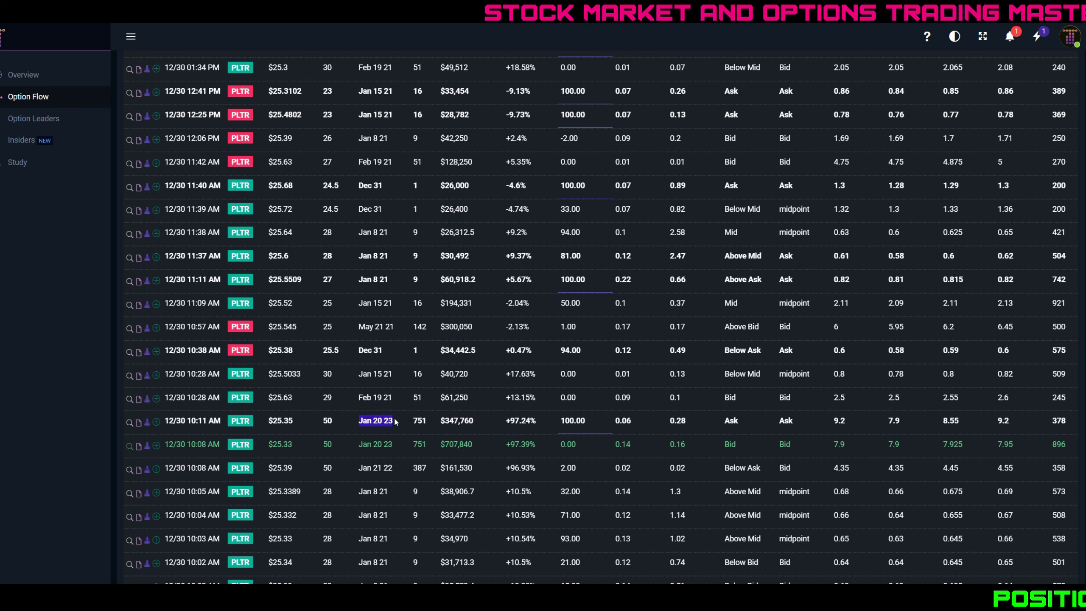
Clear the highlight and select the Dec 31 $24.5-strike trades at 11:40 and 11:39 AM.
left_click(458, 421)
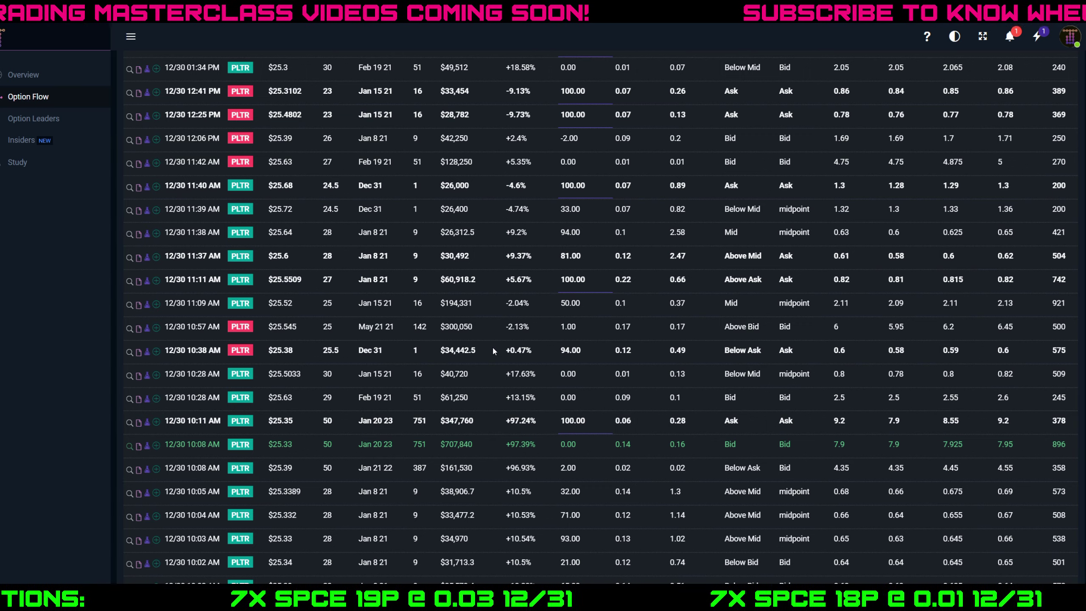
scroll(493, 351, "down", 3)
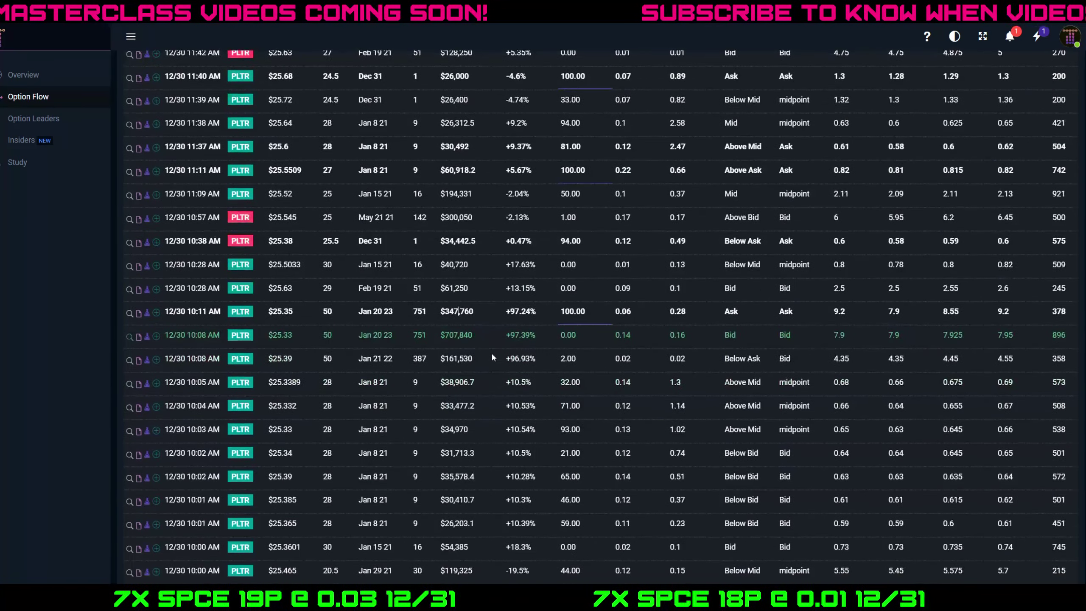
scroll(492, 352, "up", 8)
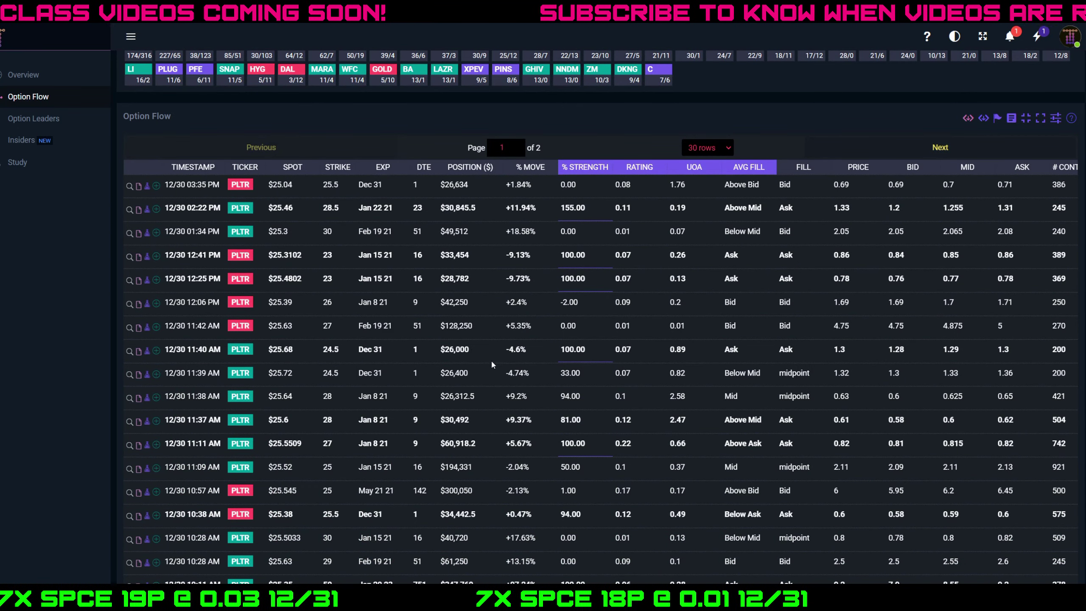
left_click_drag(361, 352, 383, 374)
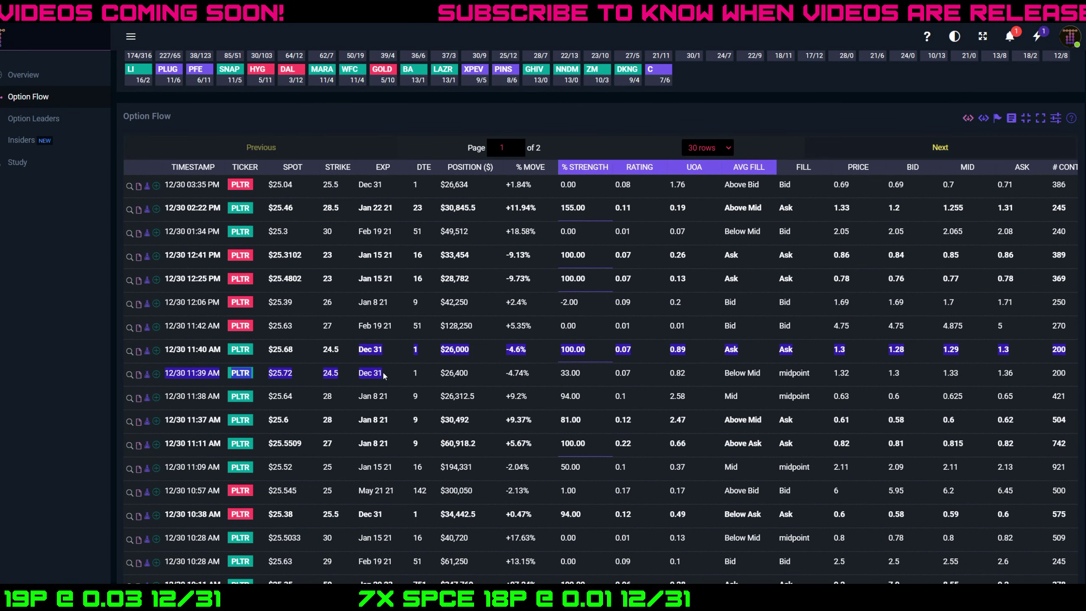
left_click(249, 352)
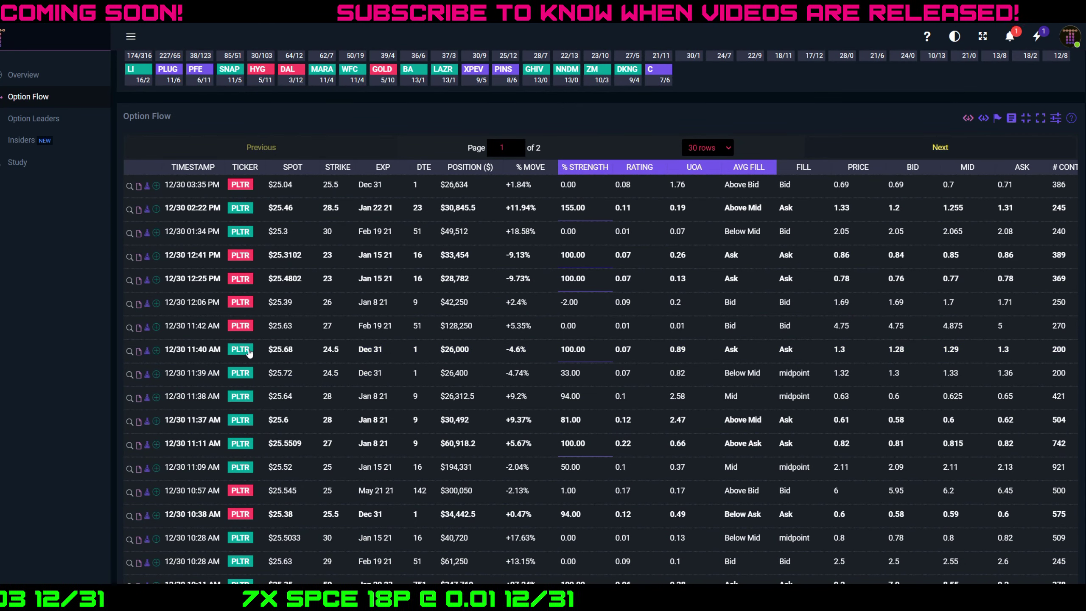
left_click_drag(321, 352, 338, 350)
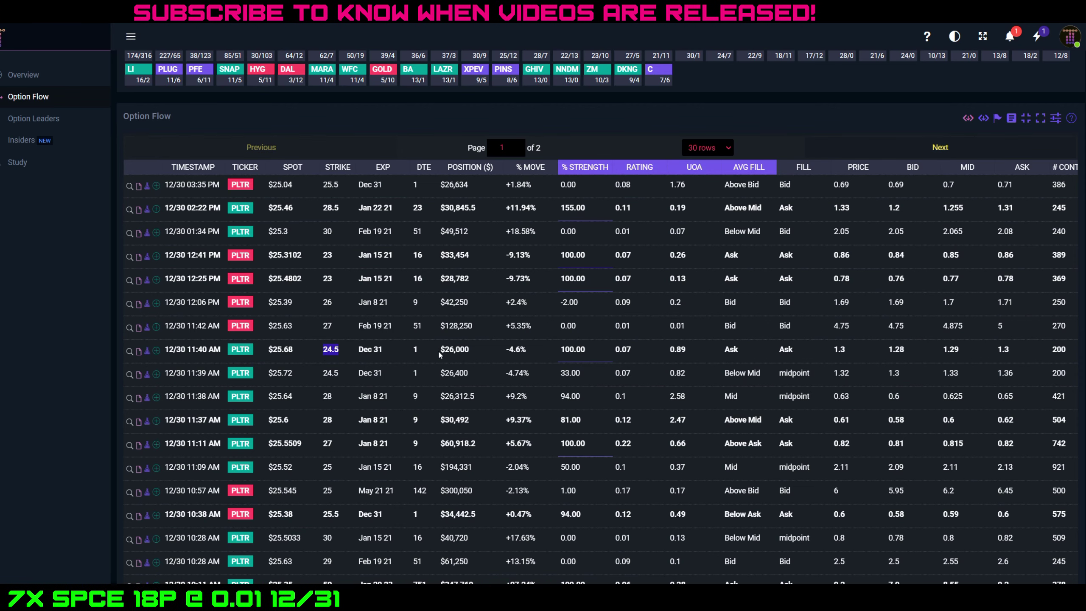
left_click_drag(439, 351, 470, 352)
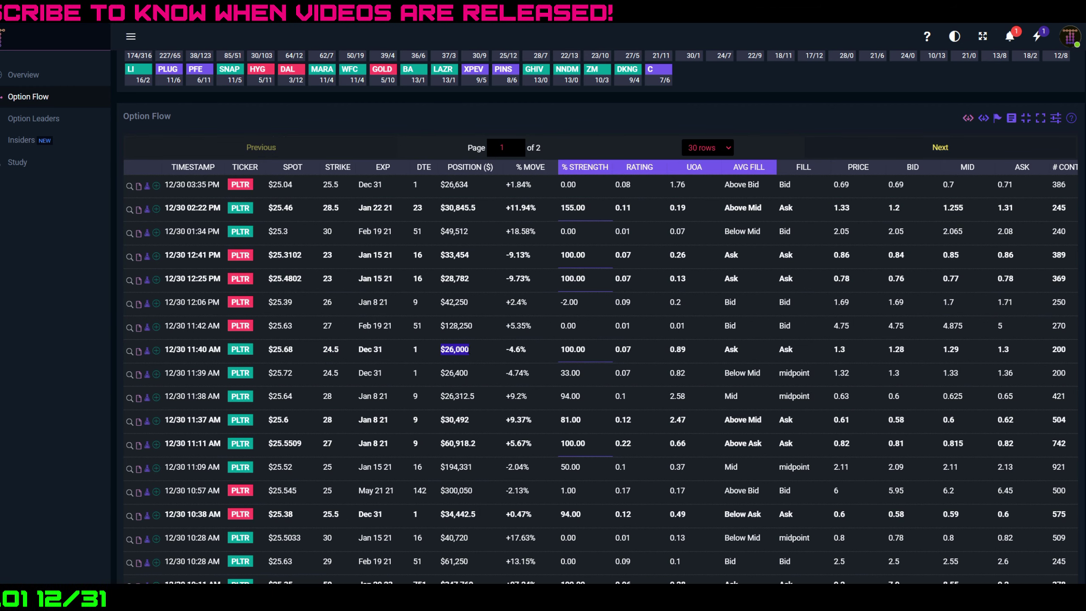